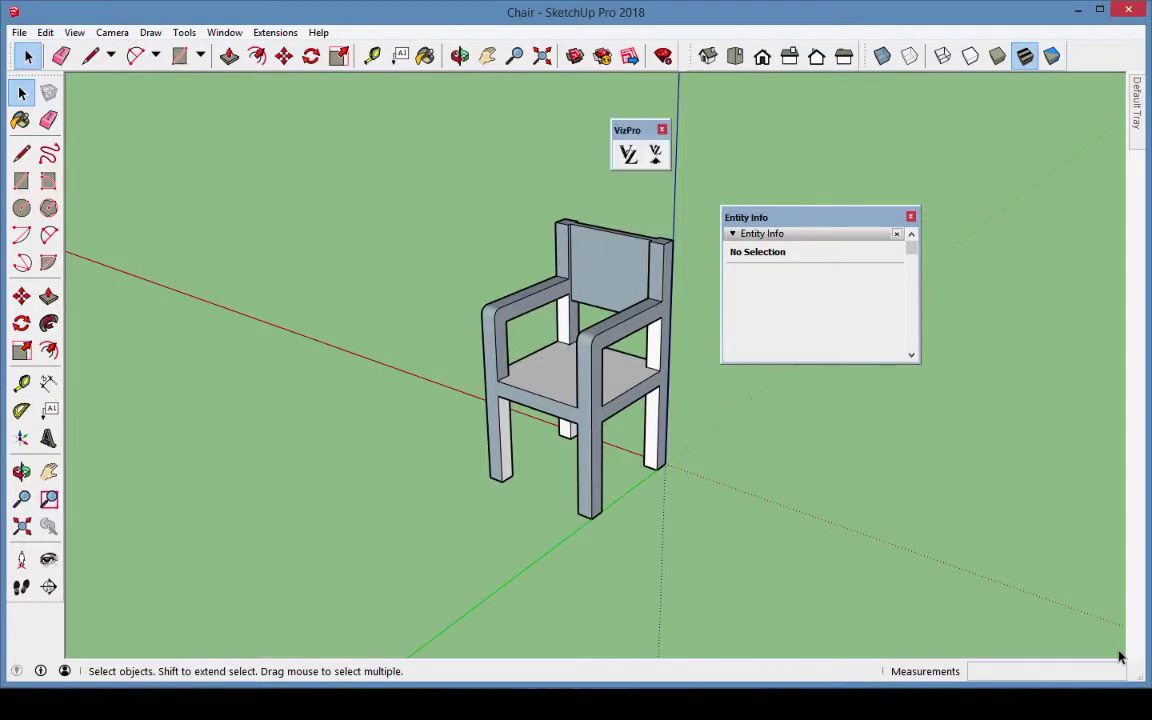
Select the chair model in the SketchUp scene.
click(566, 360)
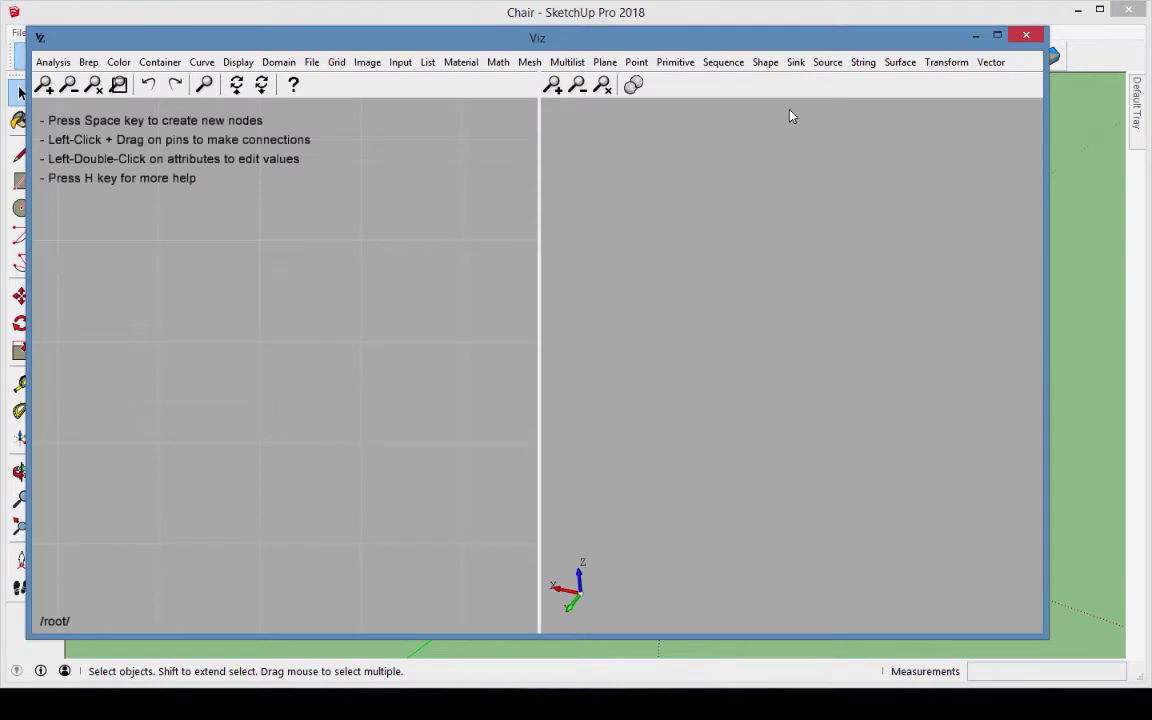
Add a Brep Source node and load the selected chair into BrSr-1.
click(830, 63)
click(876, 88)
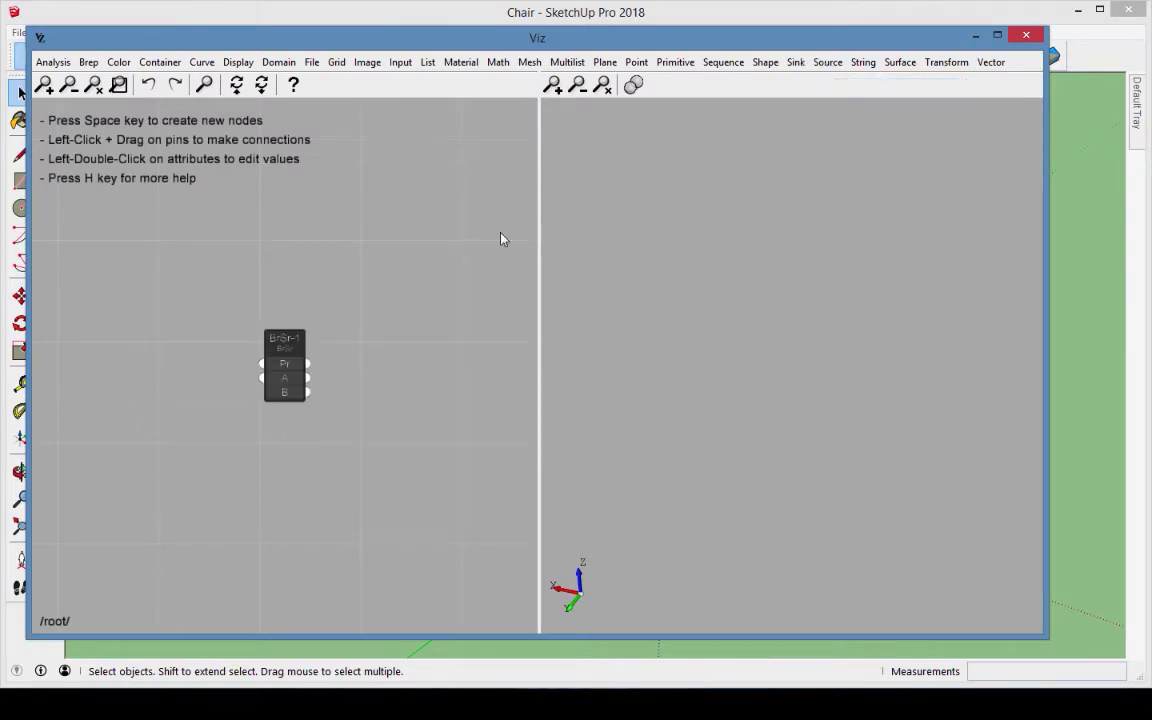
click(280, 344)
click(628, 277)
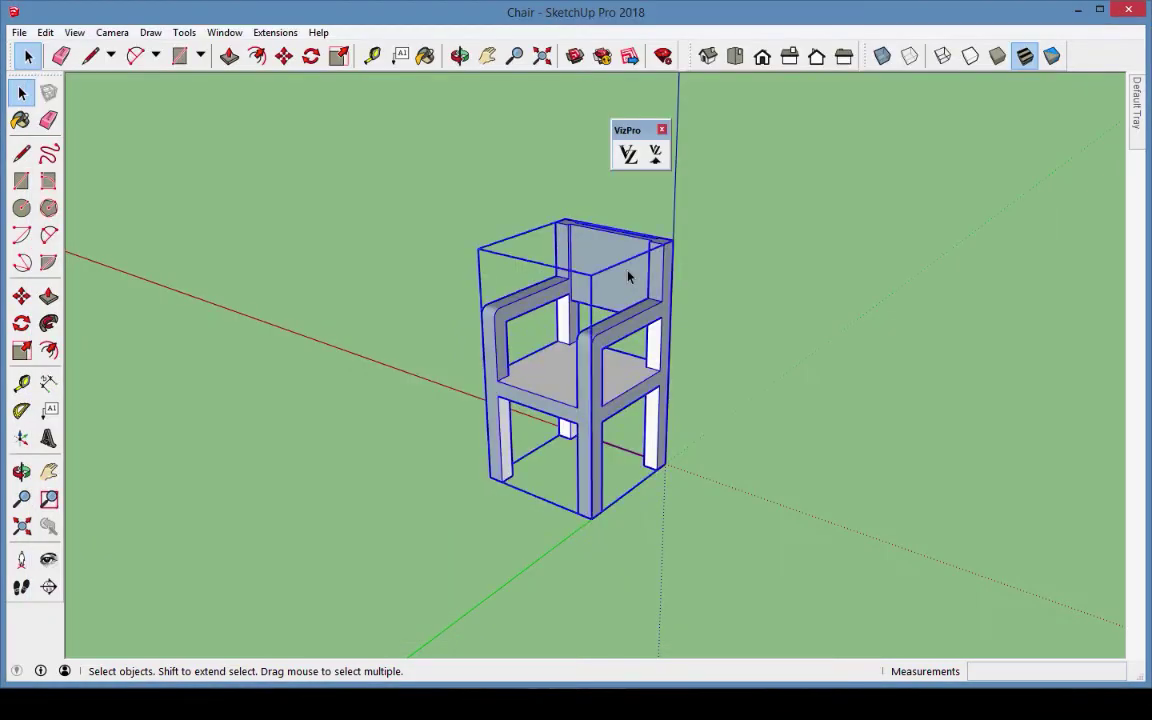
click(656, 154)
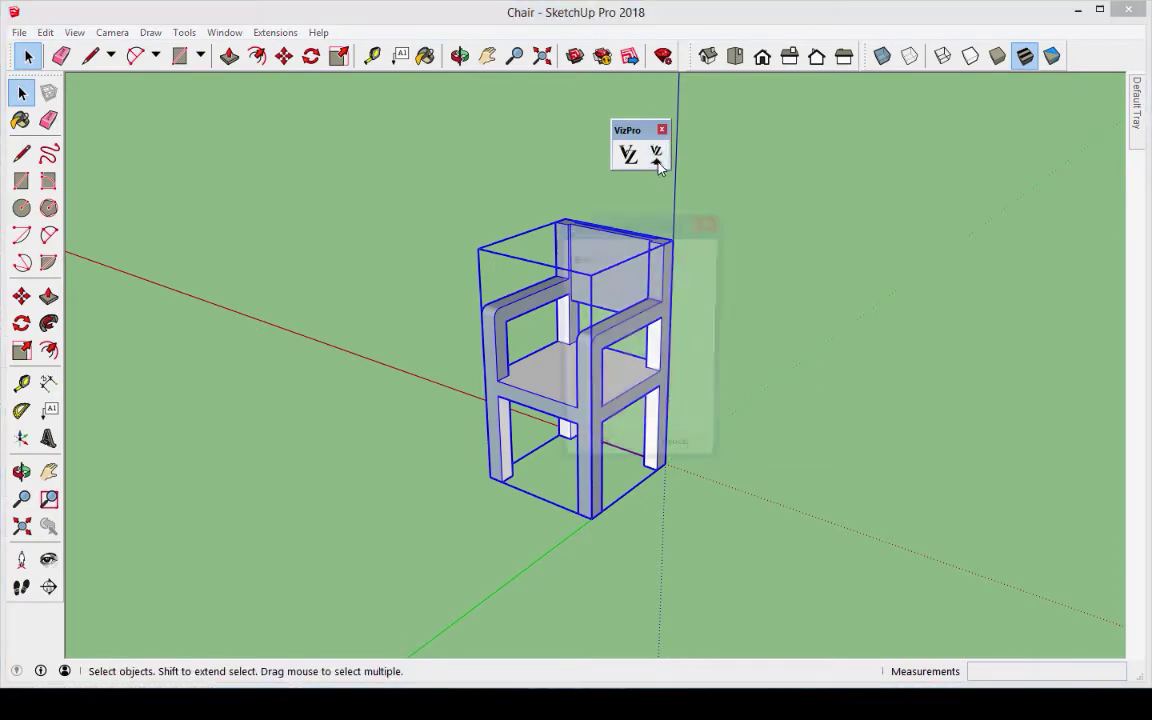
drag(646, 224, 814, 191)
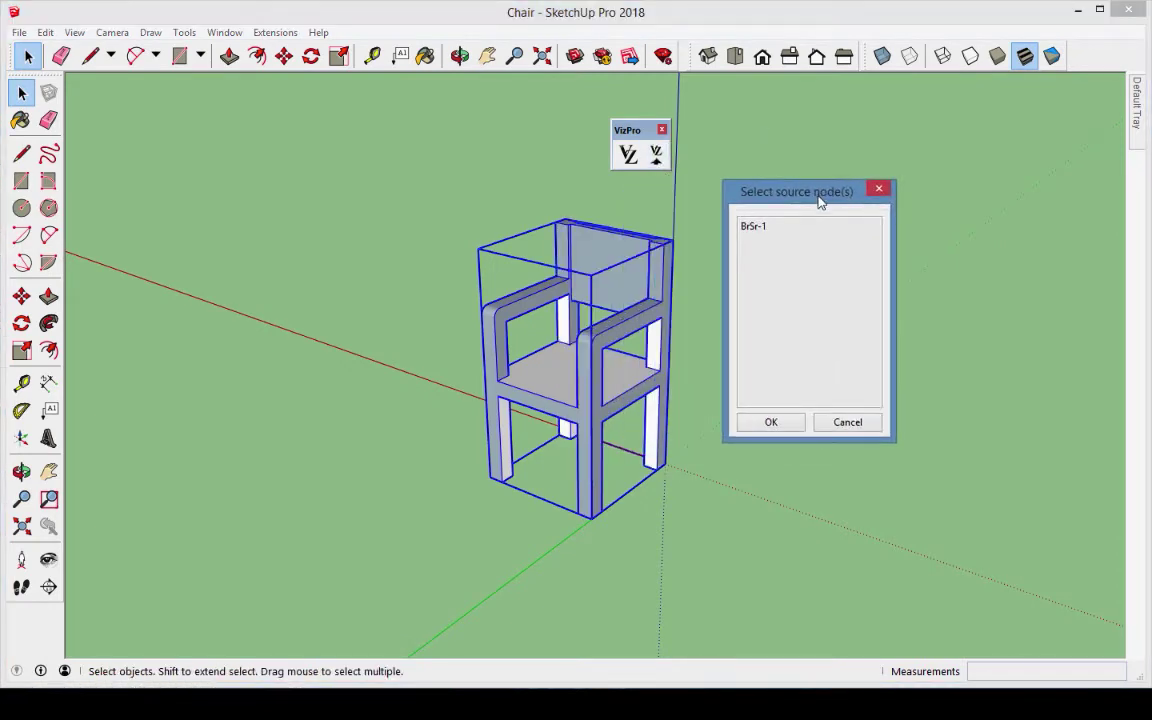
click(758, 228)
click(771, 423)
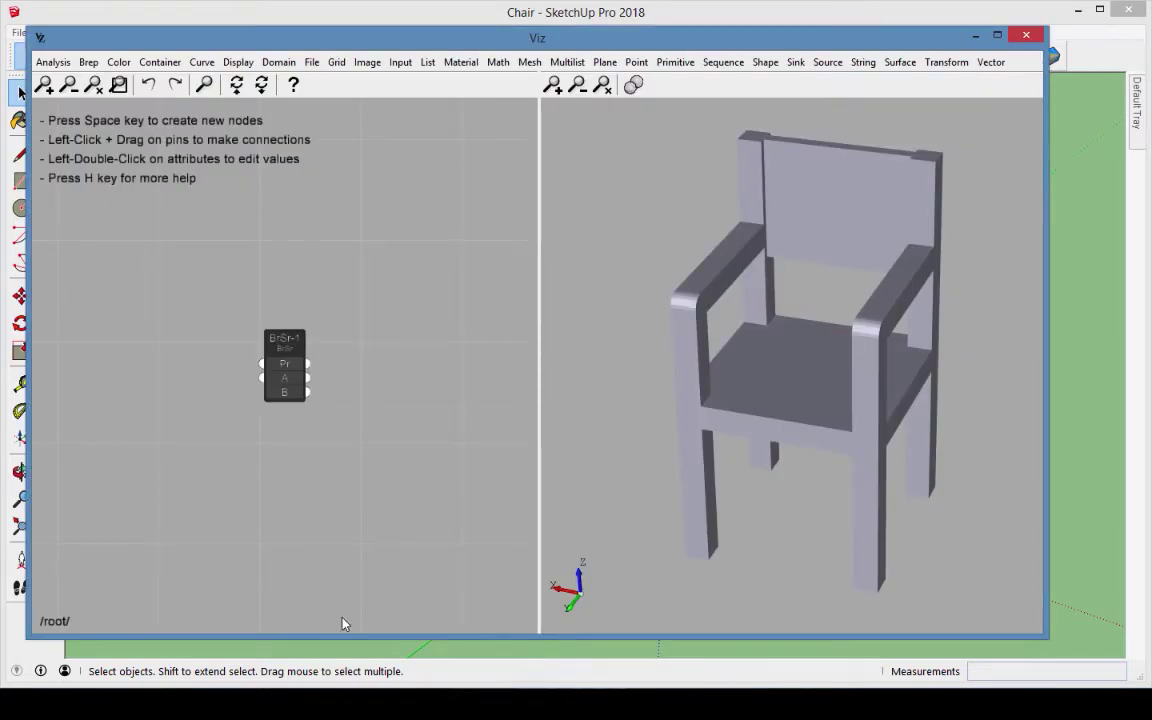
Add a Brep Components node BrC-1 and wire BrSr-1's brep output into it.
click(89, 62)
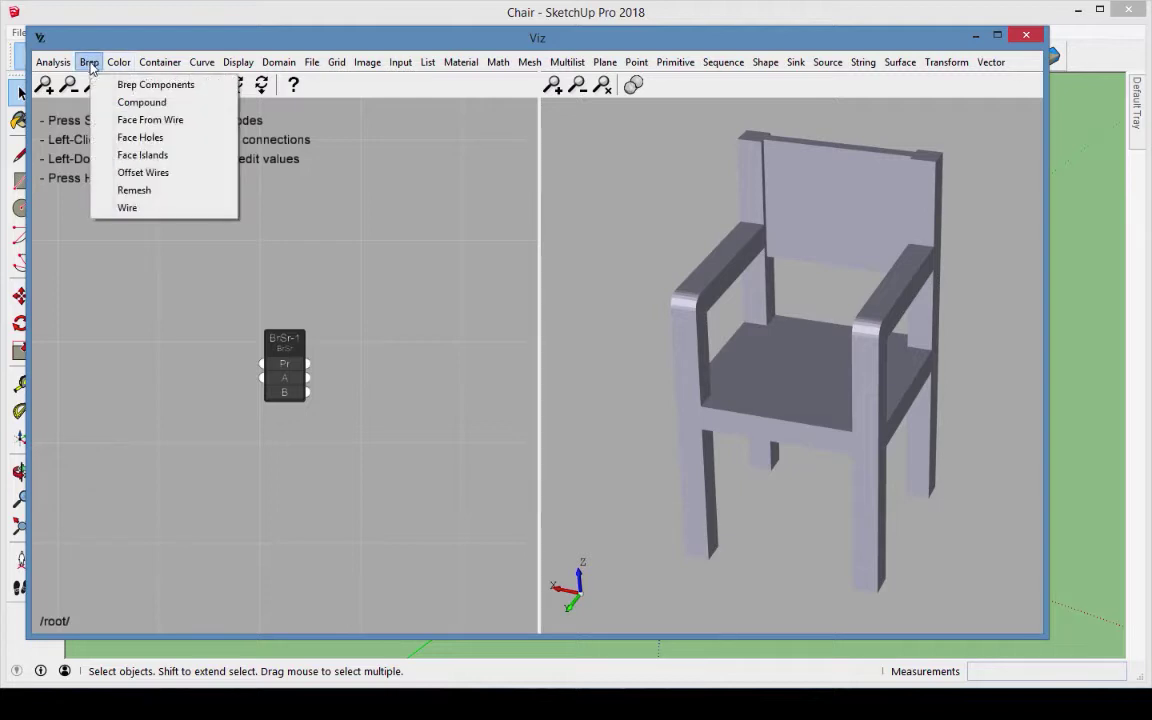
click(196, 86)
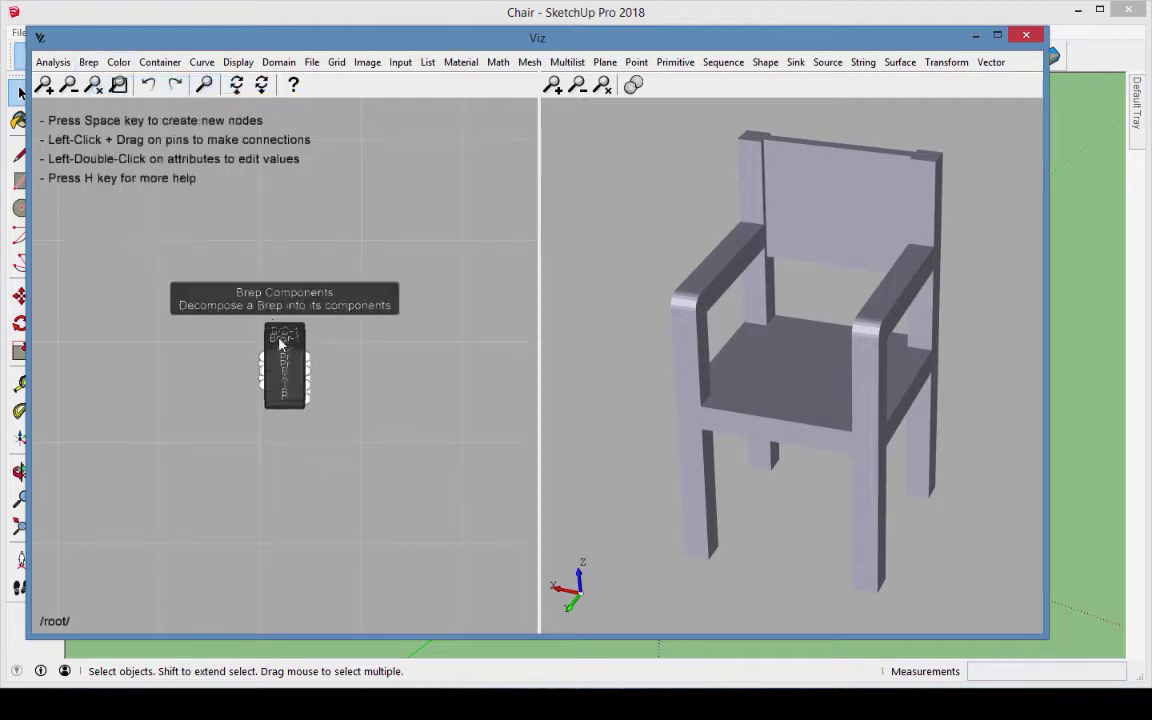
drag(278, 330, 177, 337)
drag(209, 385, 266, 373)
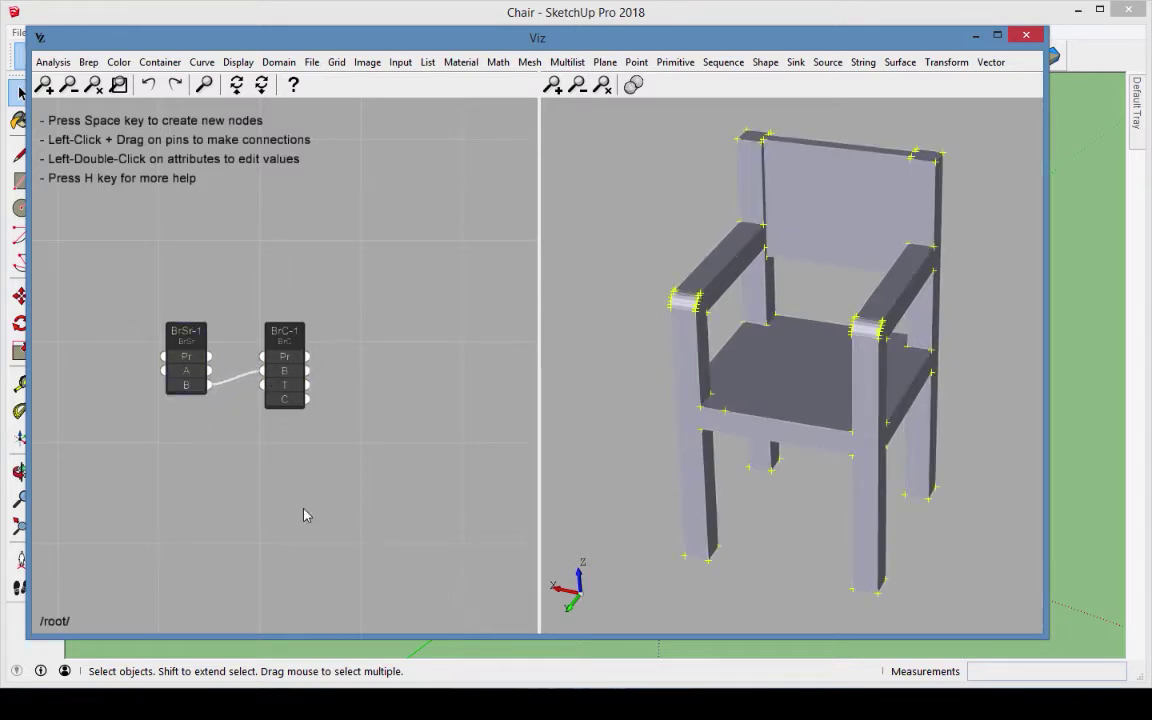
Turn off BrSr-1's preview so only the chair's vertex markers show.
mouse_move(194, 360)
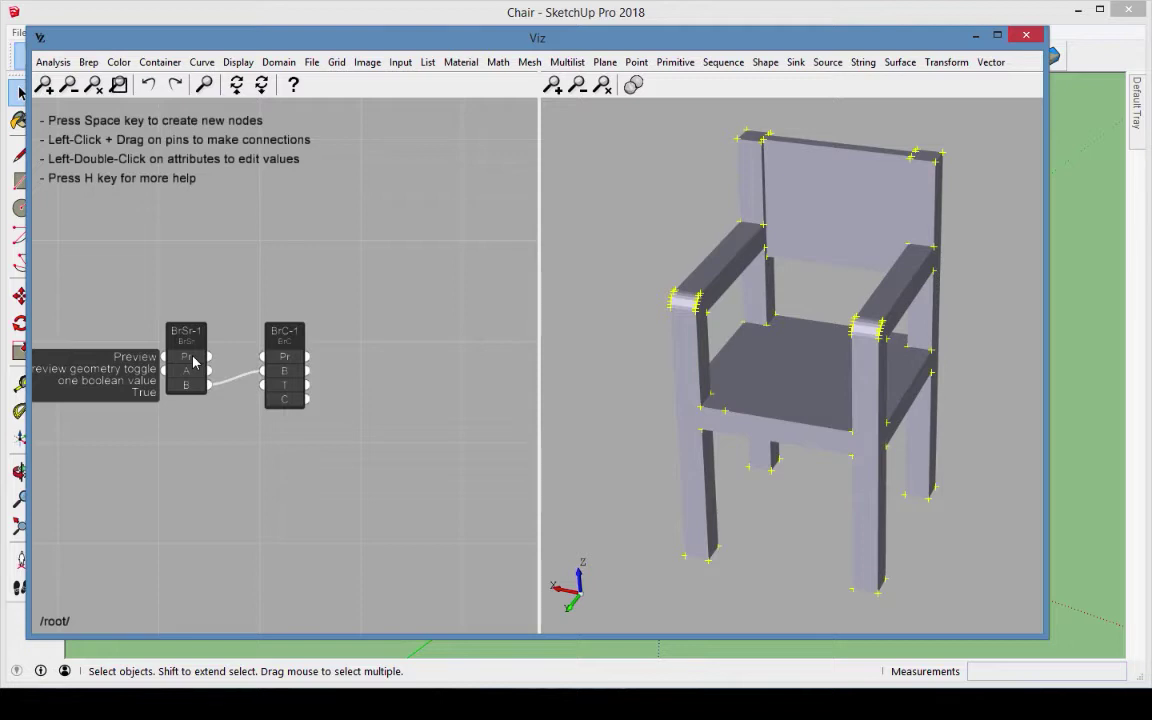
click(194, 362)
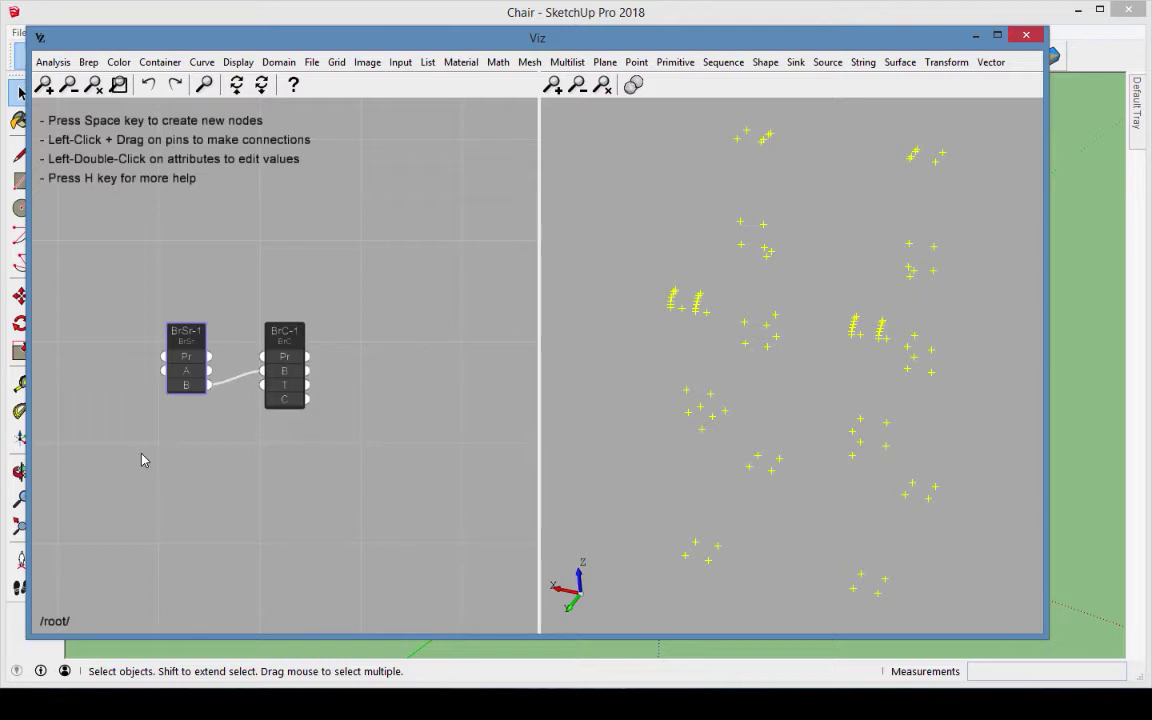
click(238, 62)
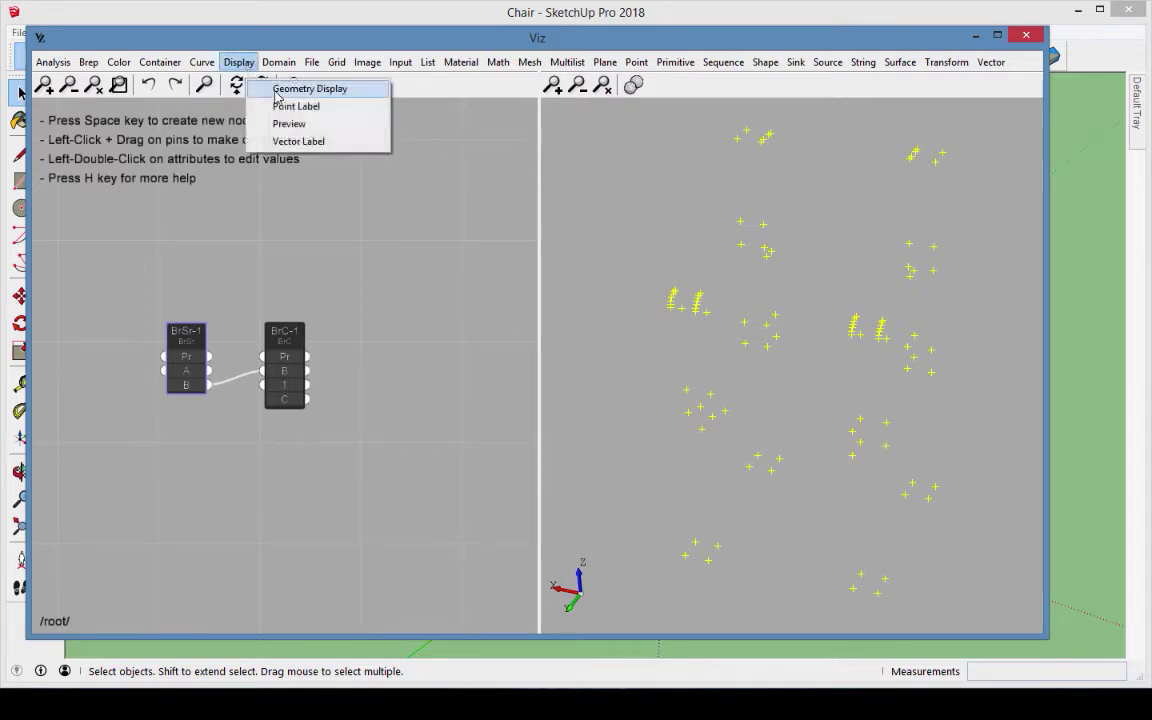
Place a Prev-1 node right of BrC-1 and feed it BrC-1's components output.
click(300, 123)
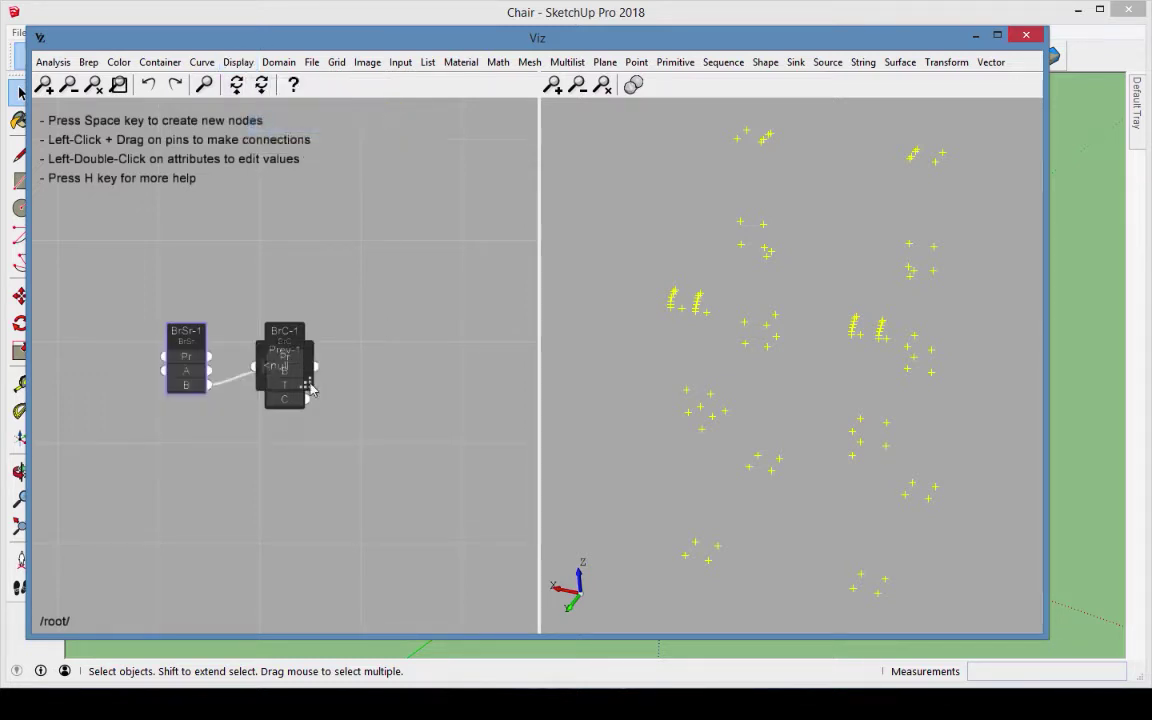
click(382, 355)
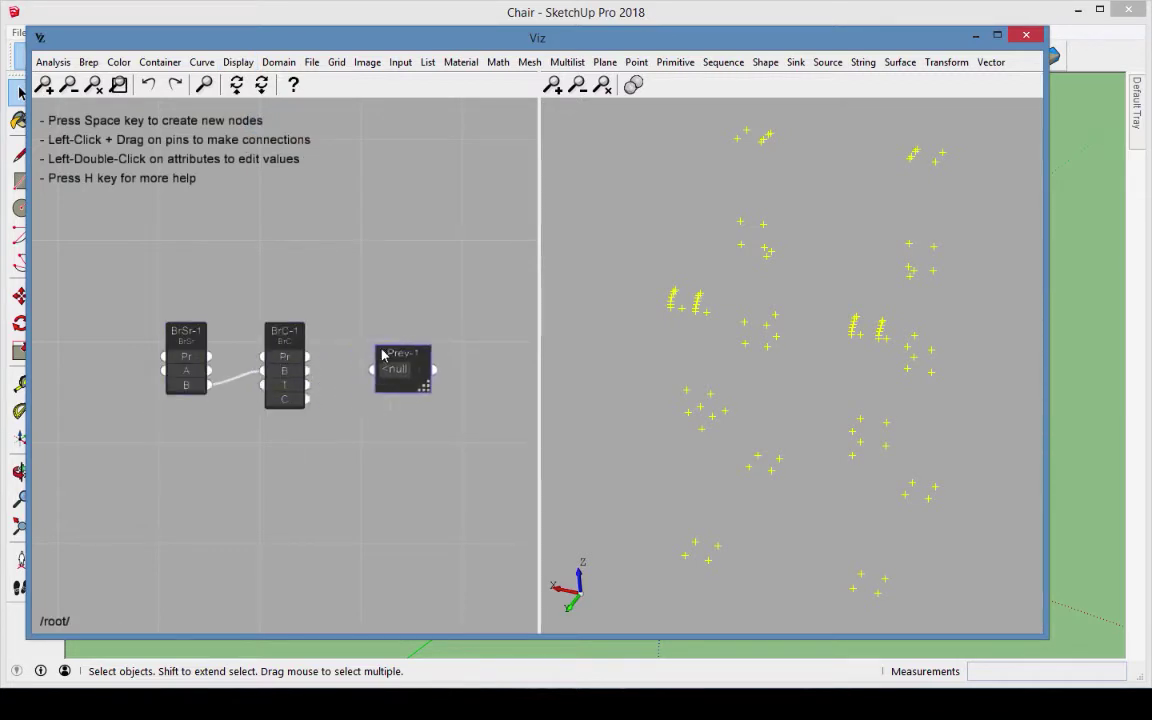
drag(307, 399, 533, 573)
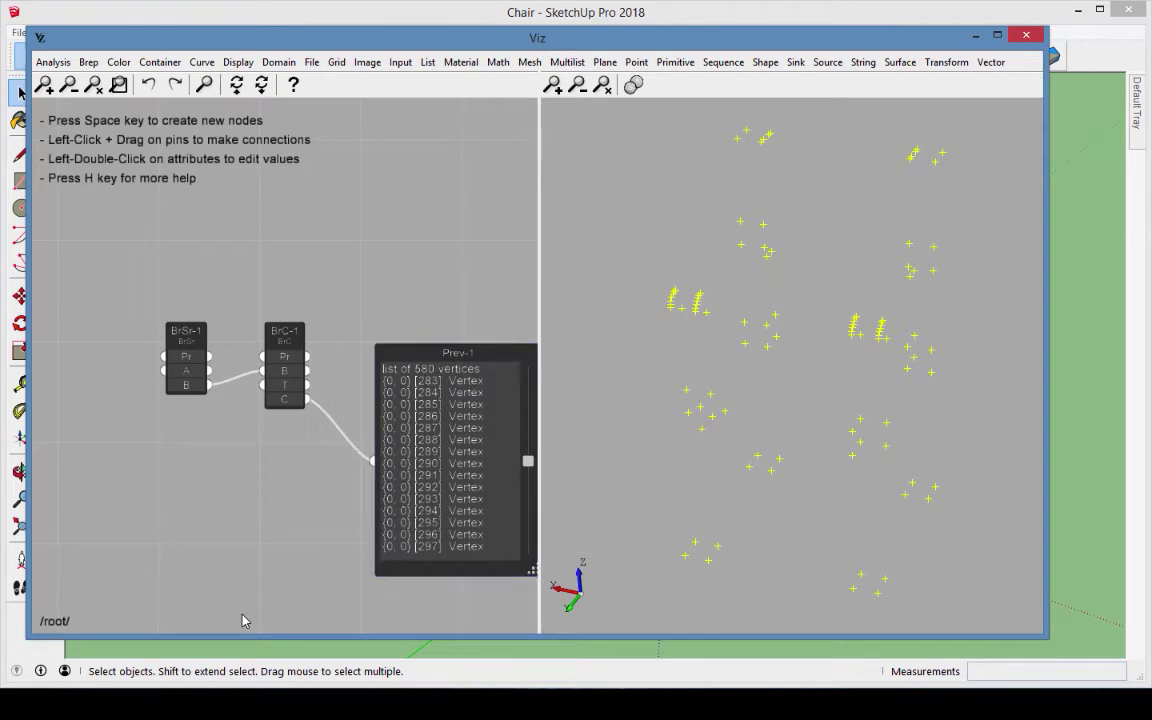
mouse_move(292, 392)
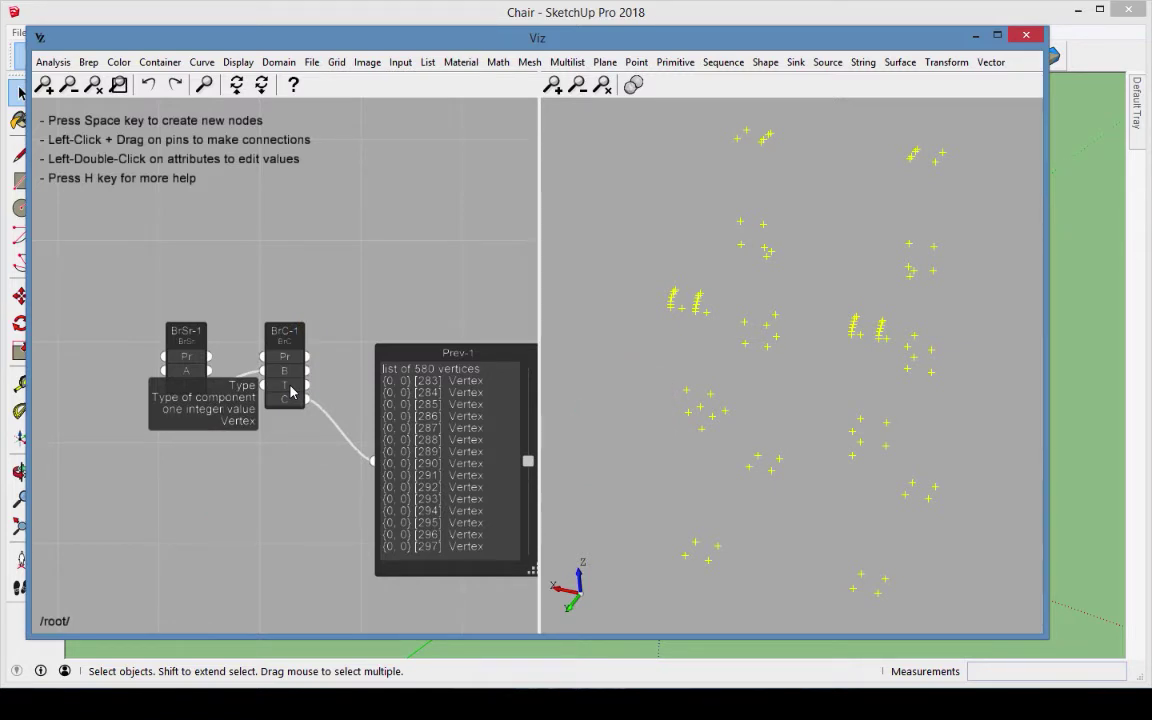
Try BrC-1's component type as Edge, then as Wire.
double_click(291, 390)
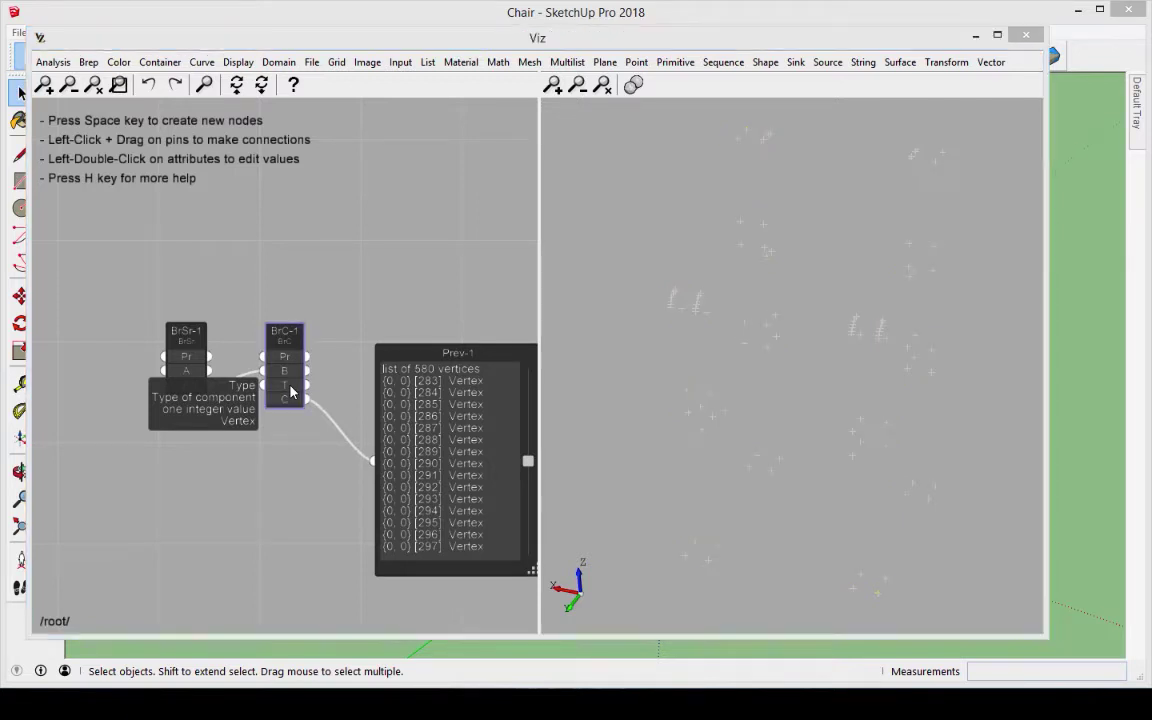
click(348, 390)
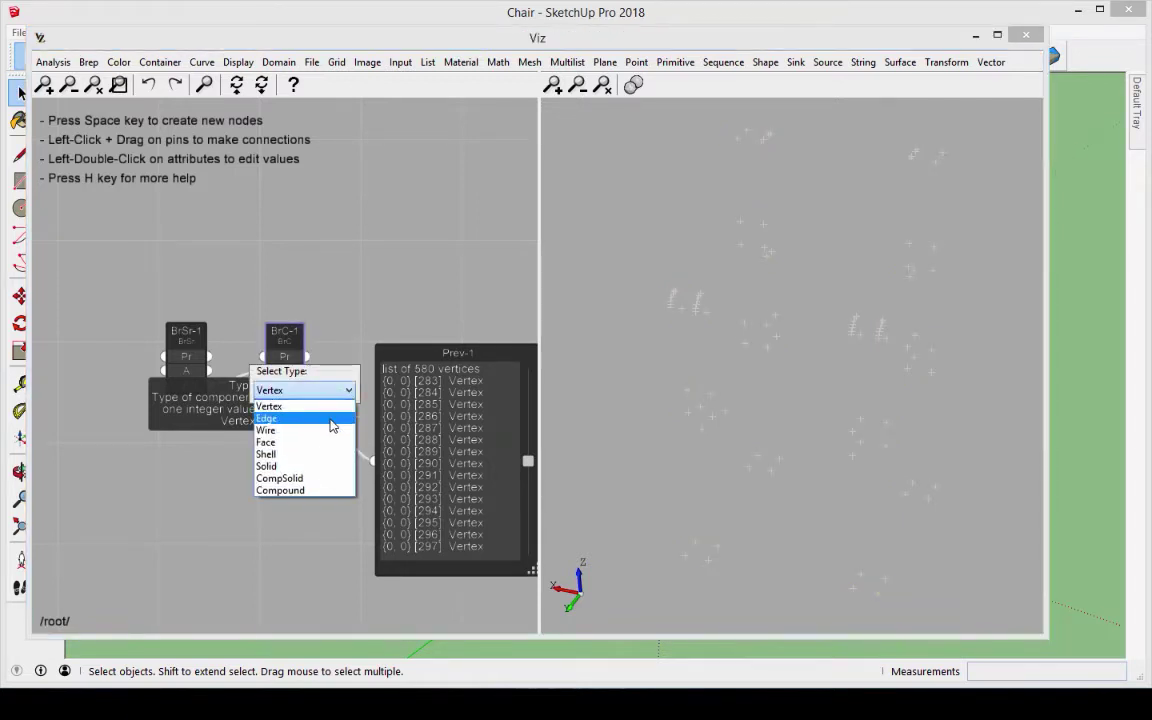
click(300, 418)
click(248, 498)
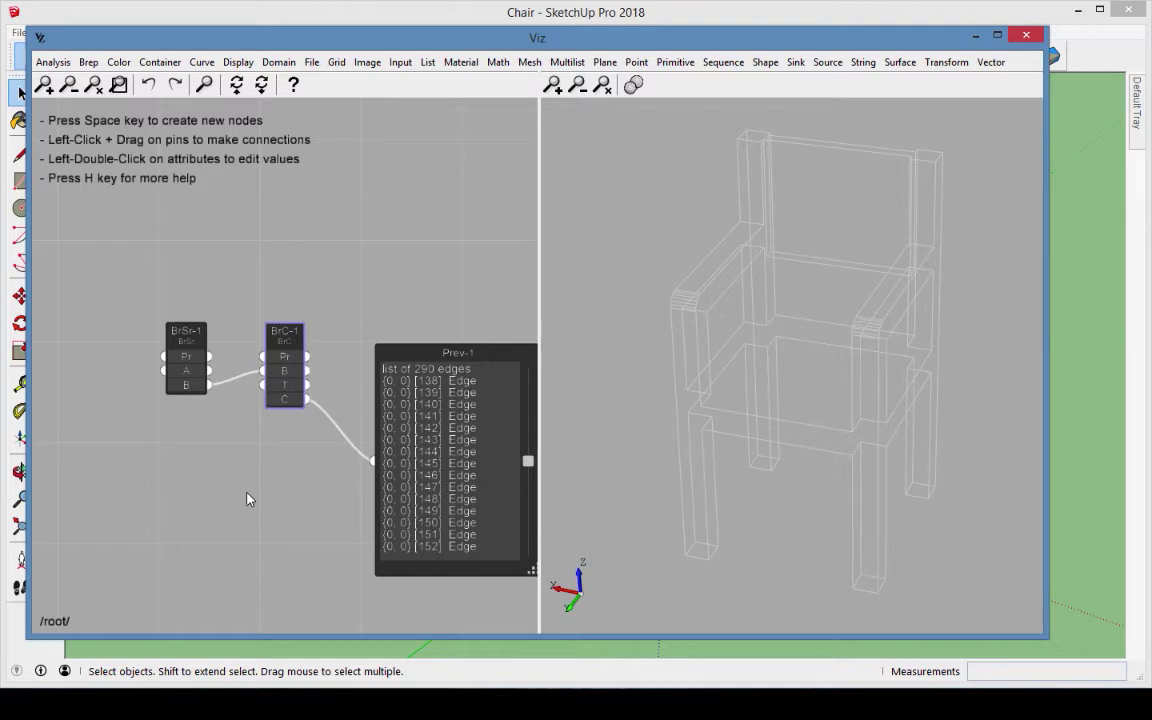
double_click(284, 385)
click(346, 391)
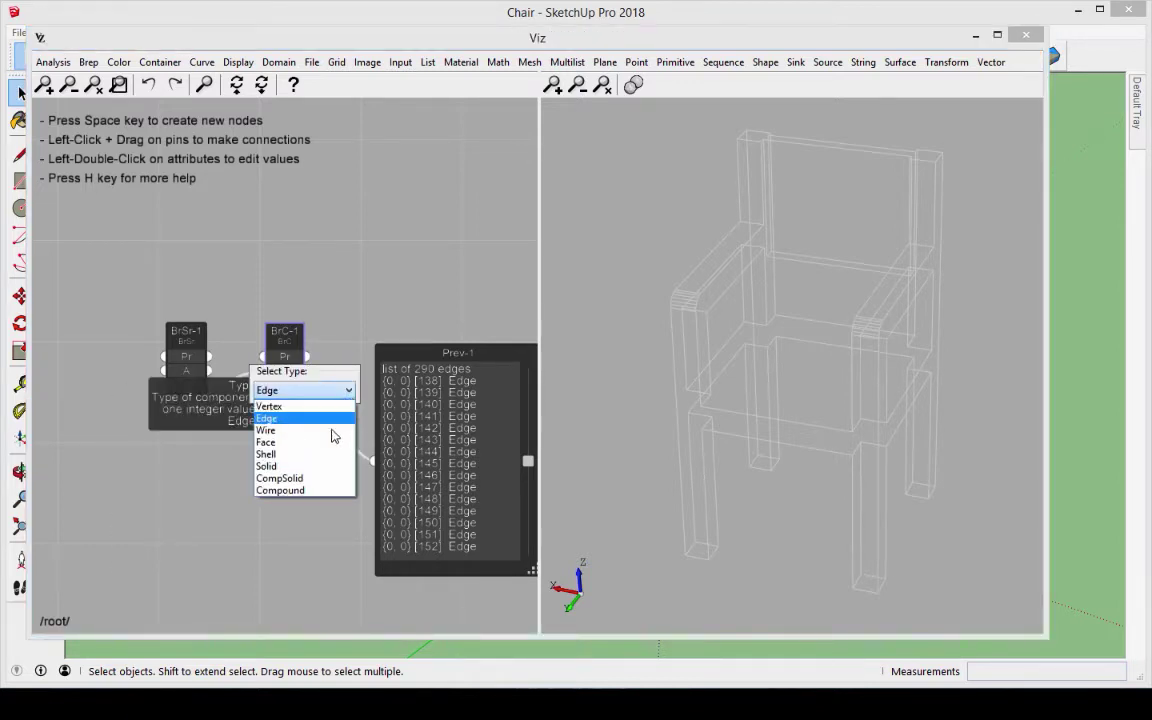
click(270, 430)
click(270, 491)
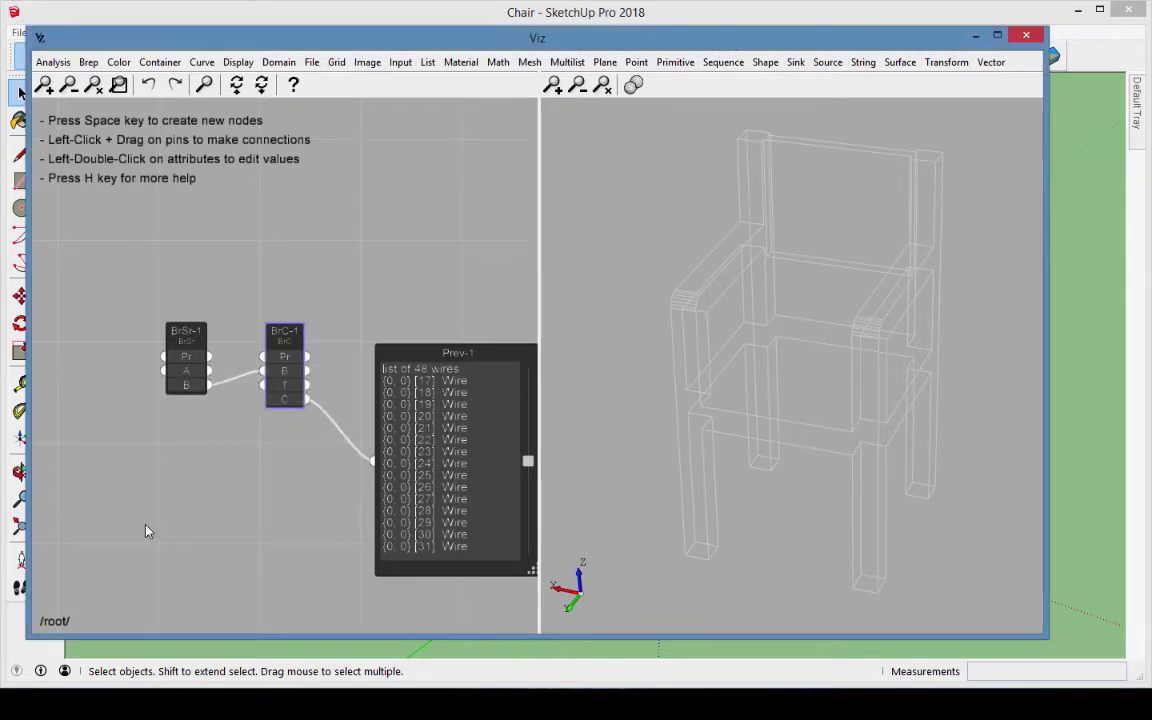
Switch BrC-1's component type to Face, then to Shell.
double_click(284, 385)
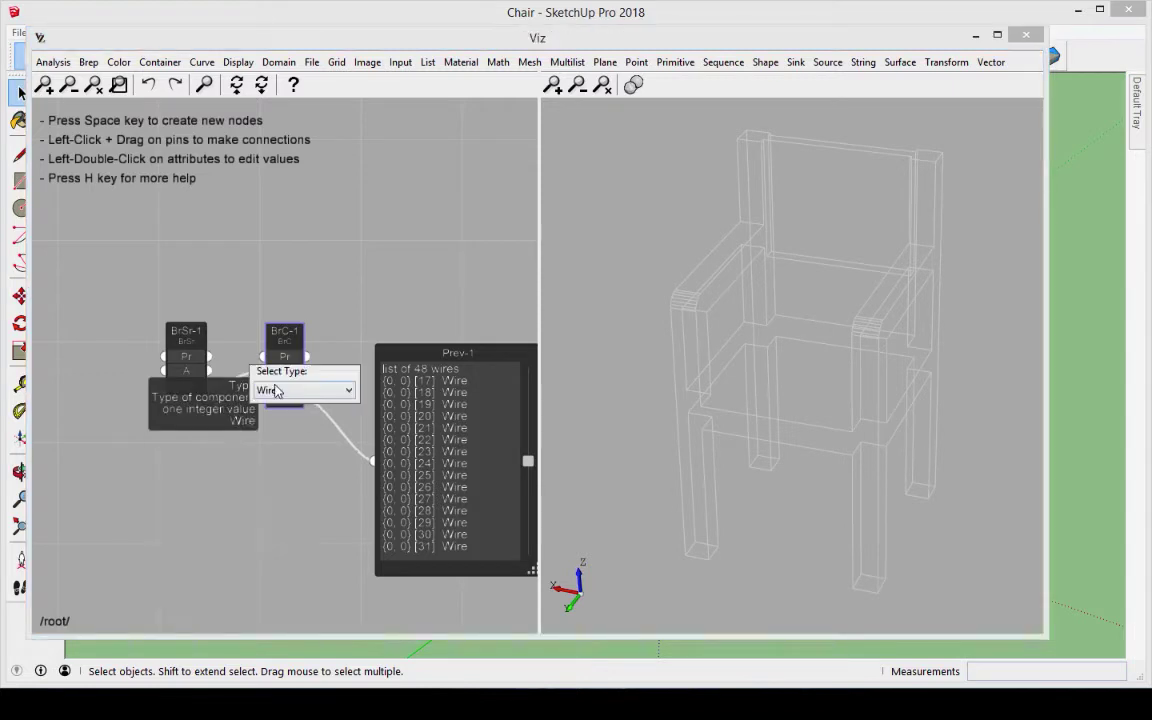
click(348, 391)
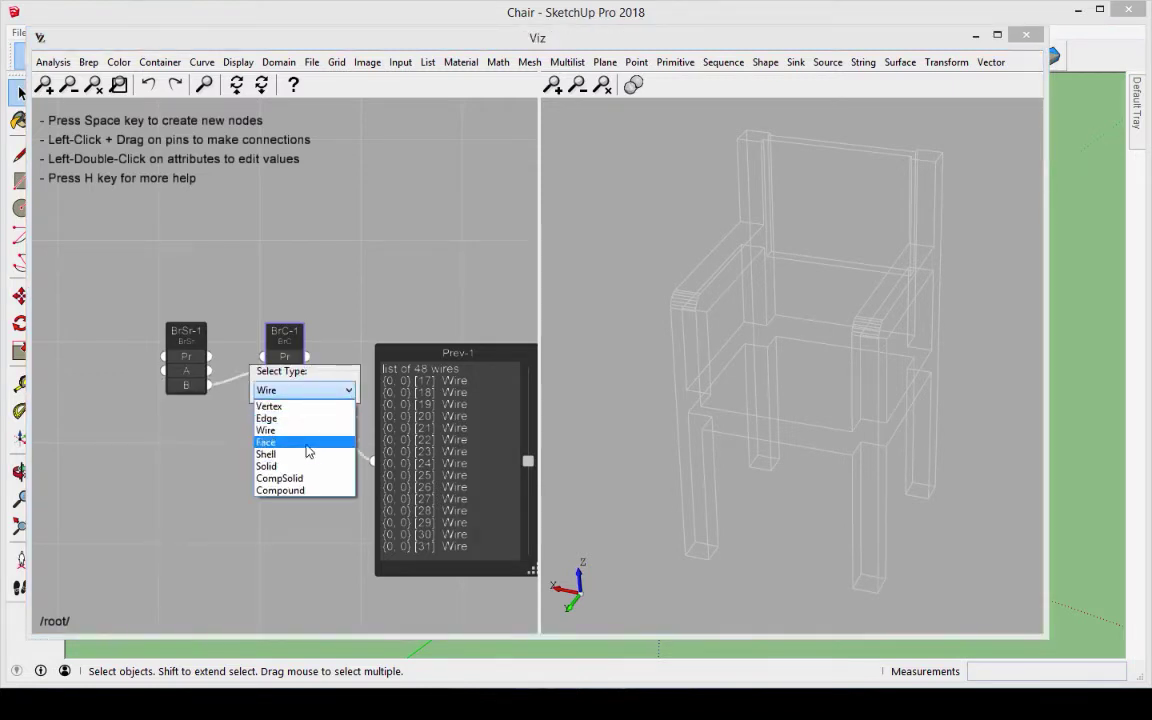
click(290, 440)
click(253, 485)
double_click(284, 385)
click(348, 390)
click(302, 455)
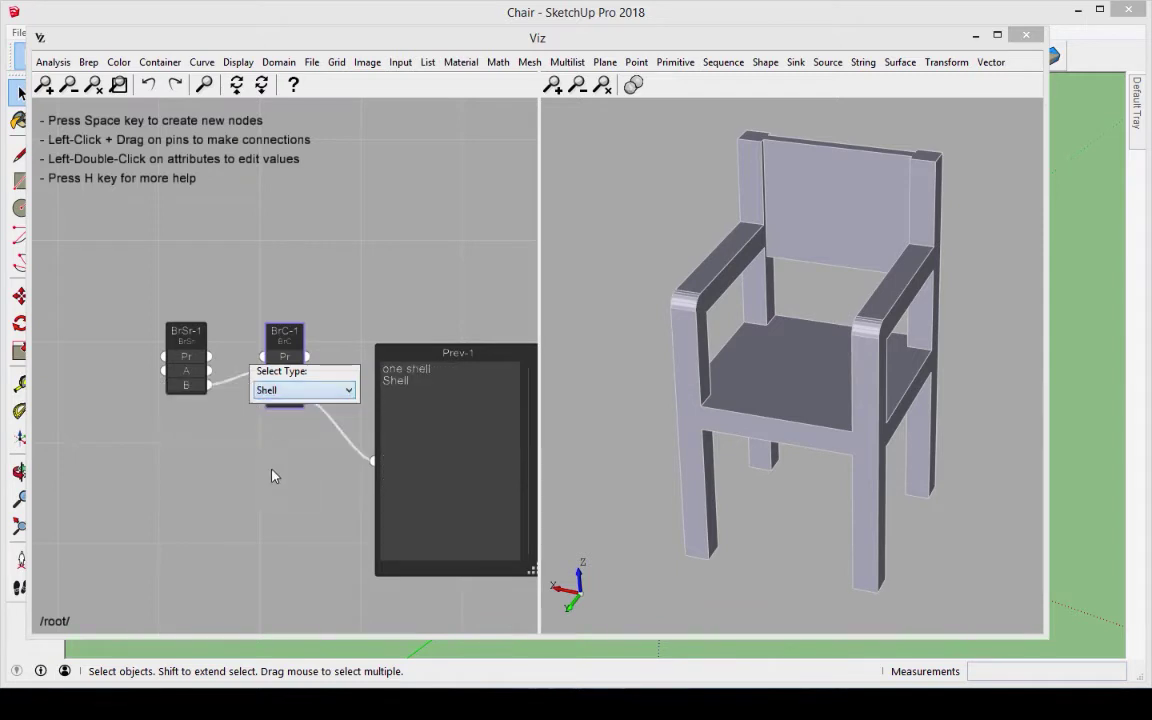
click(224, 491)
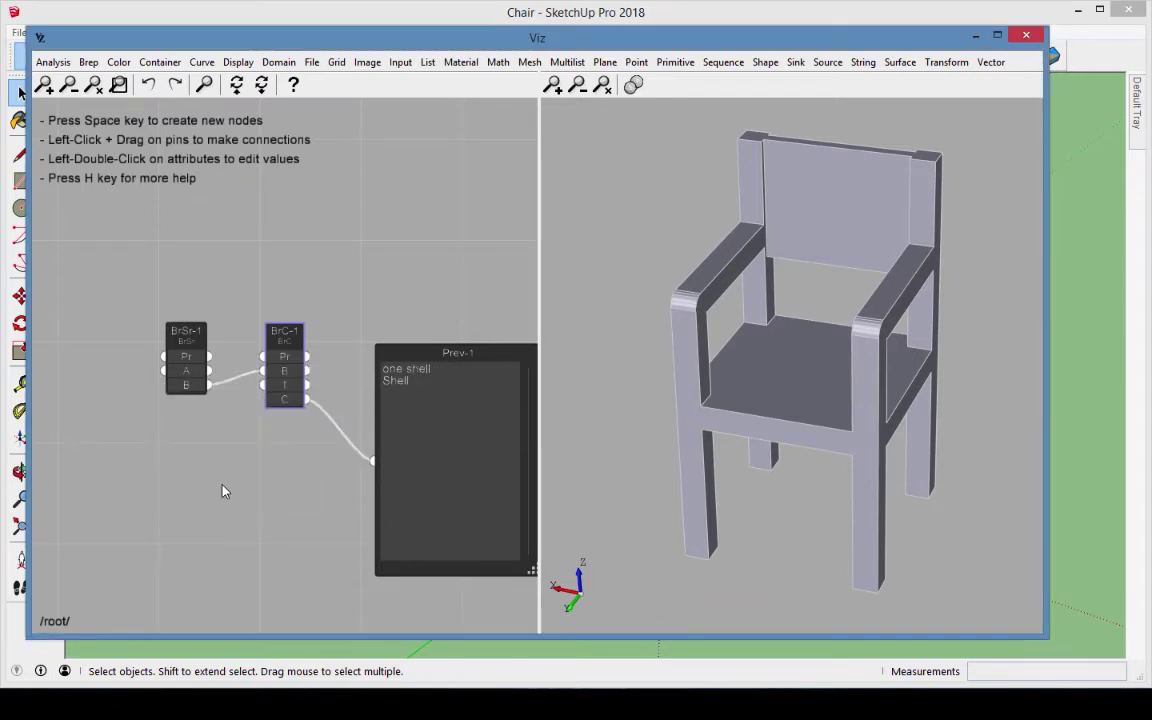
Cycle BrC-1's component type through Solid and CompSolid, ending on Compound.
double_click(284, 385)
click(347, 391)
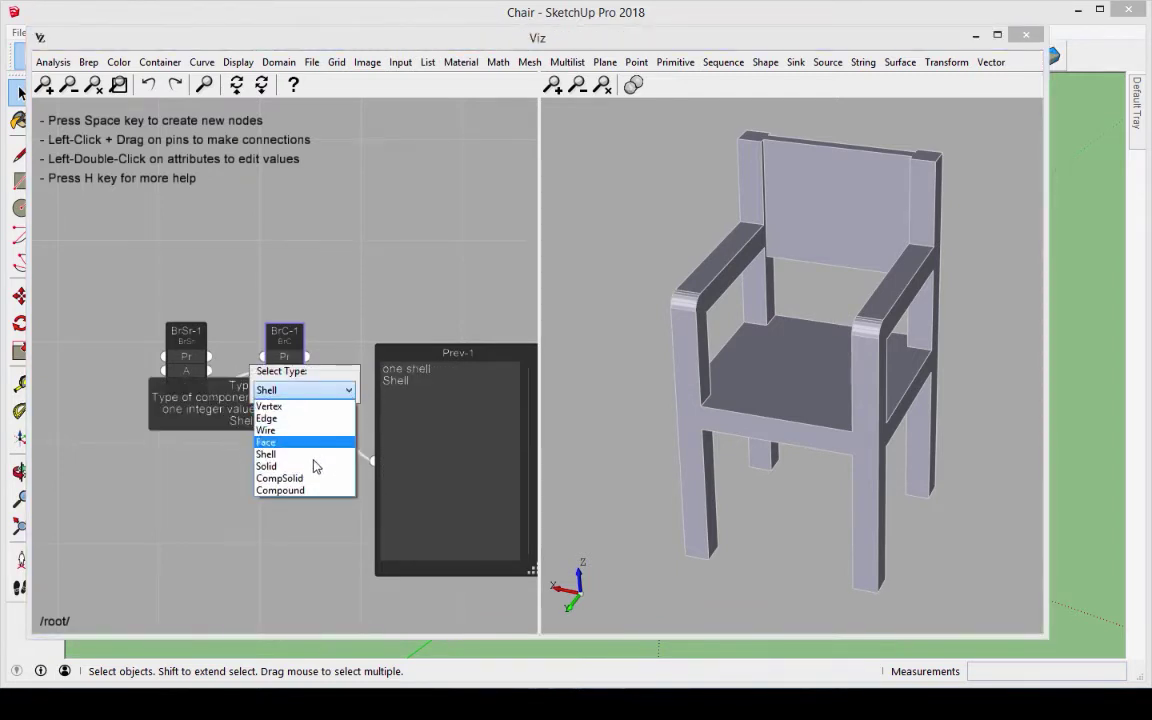
click(270, 462)
click(247, 494)
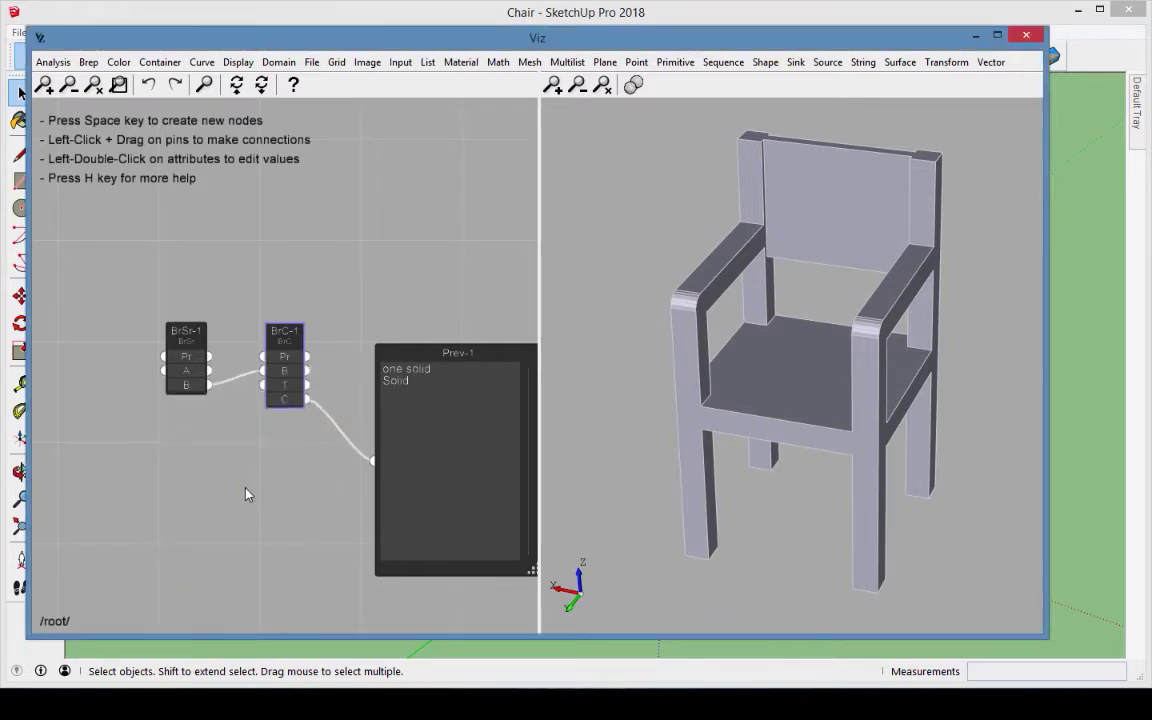
double_click(284, 385)
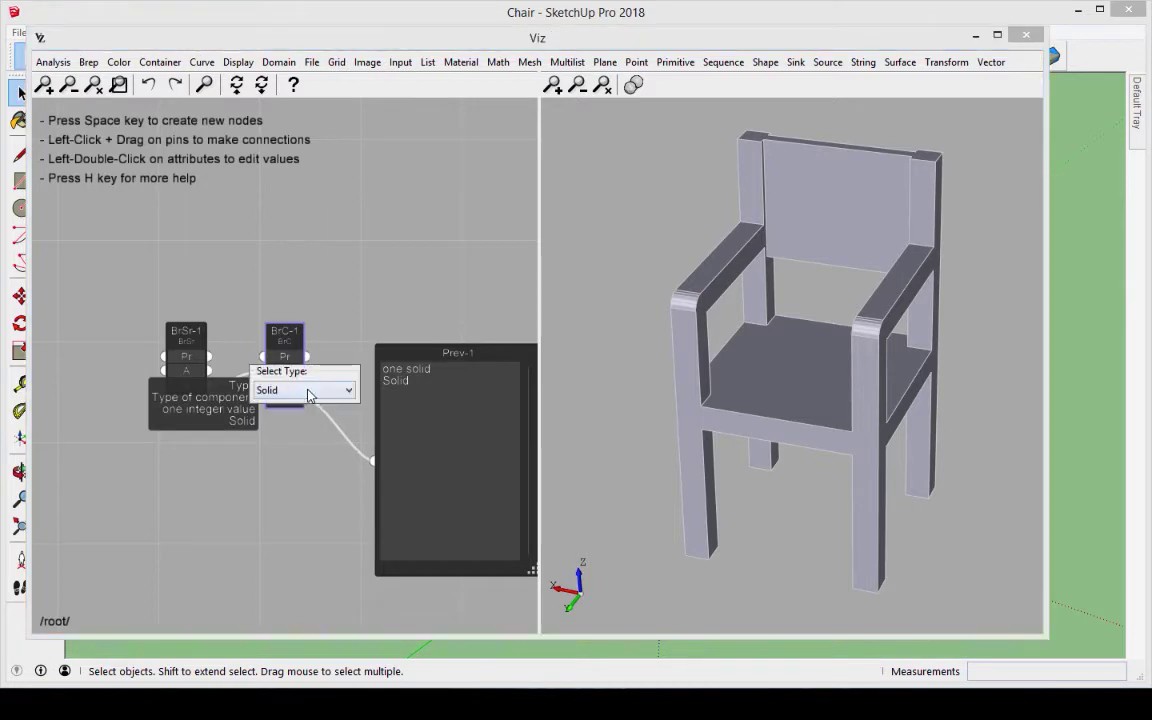
click(308, 390)
click(272, 478)
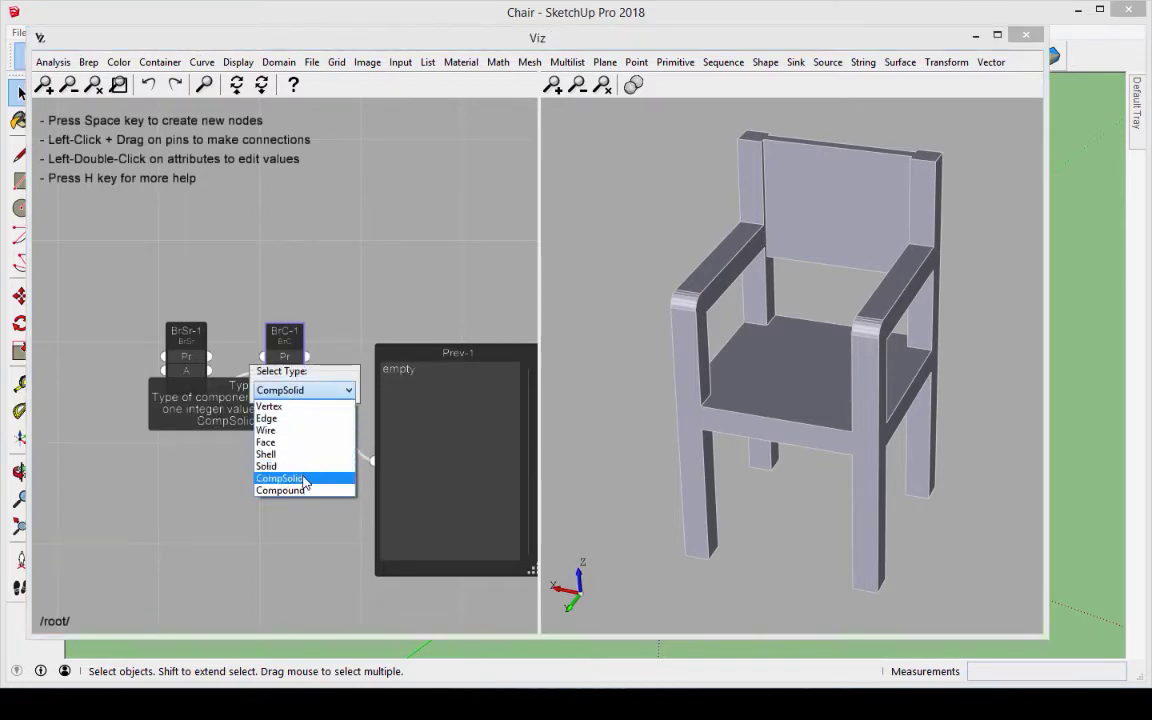
click(253, 498)
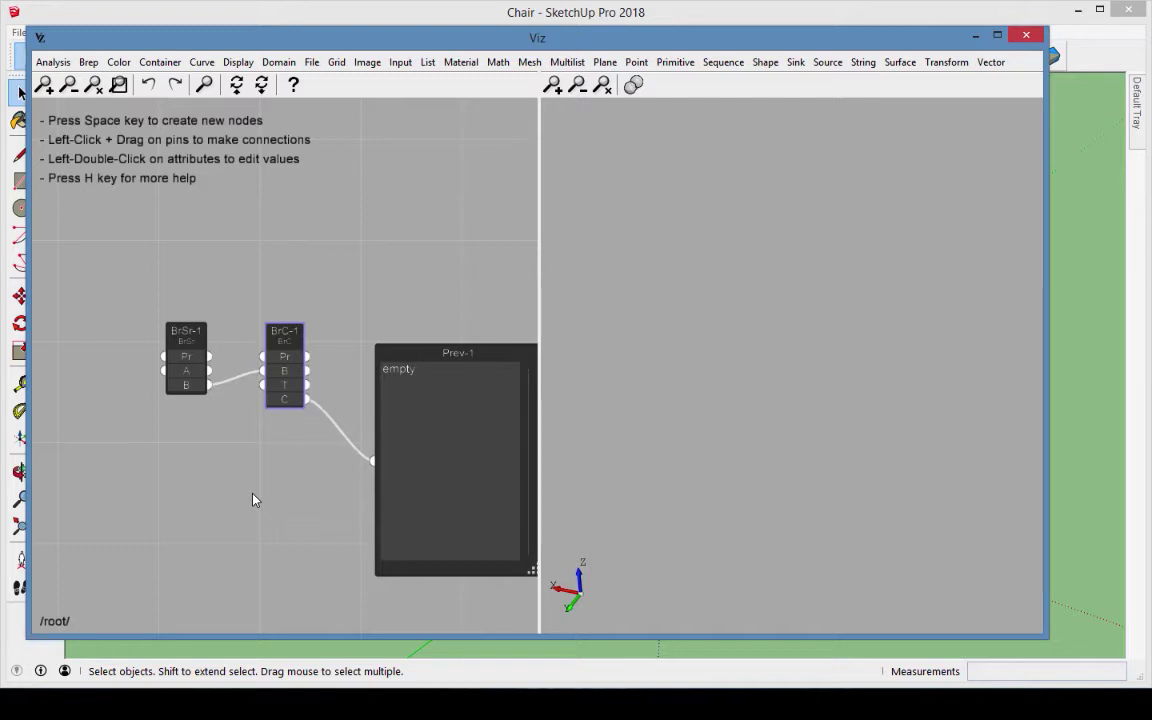
double_click(284, 385)
click(304, 390)
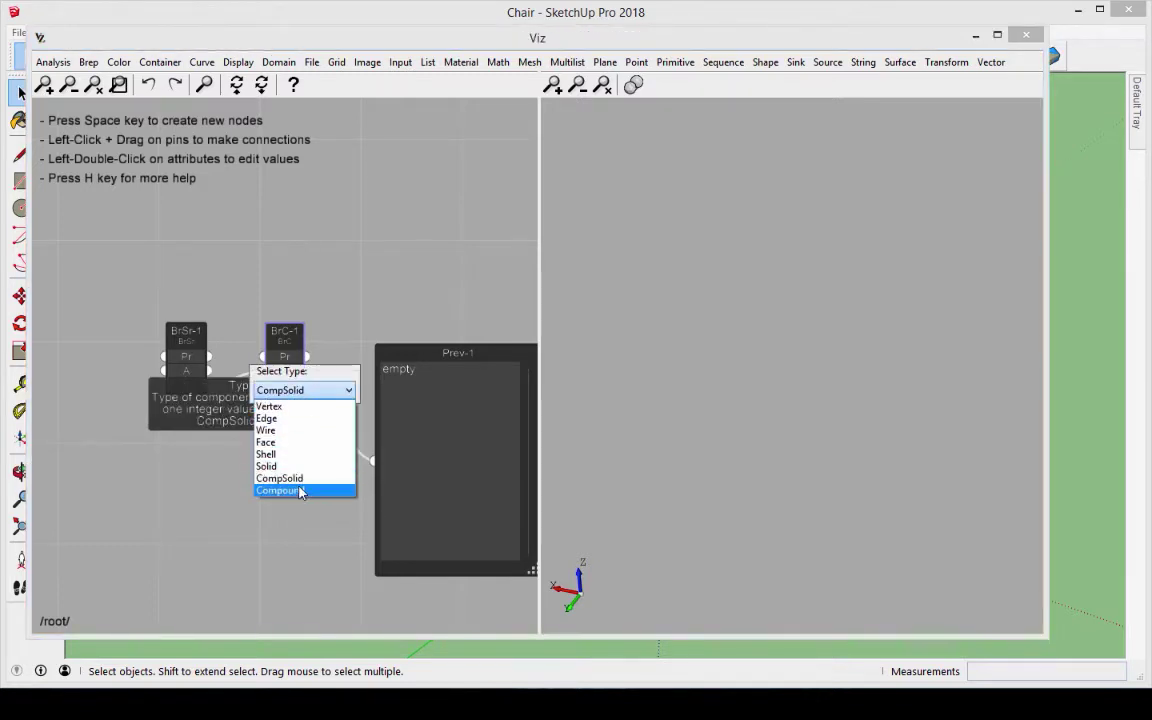
click(300, 490)
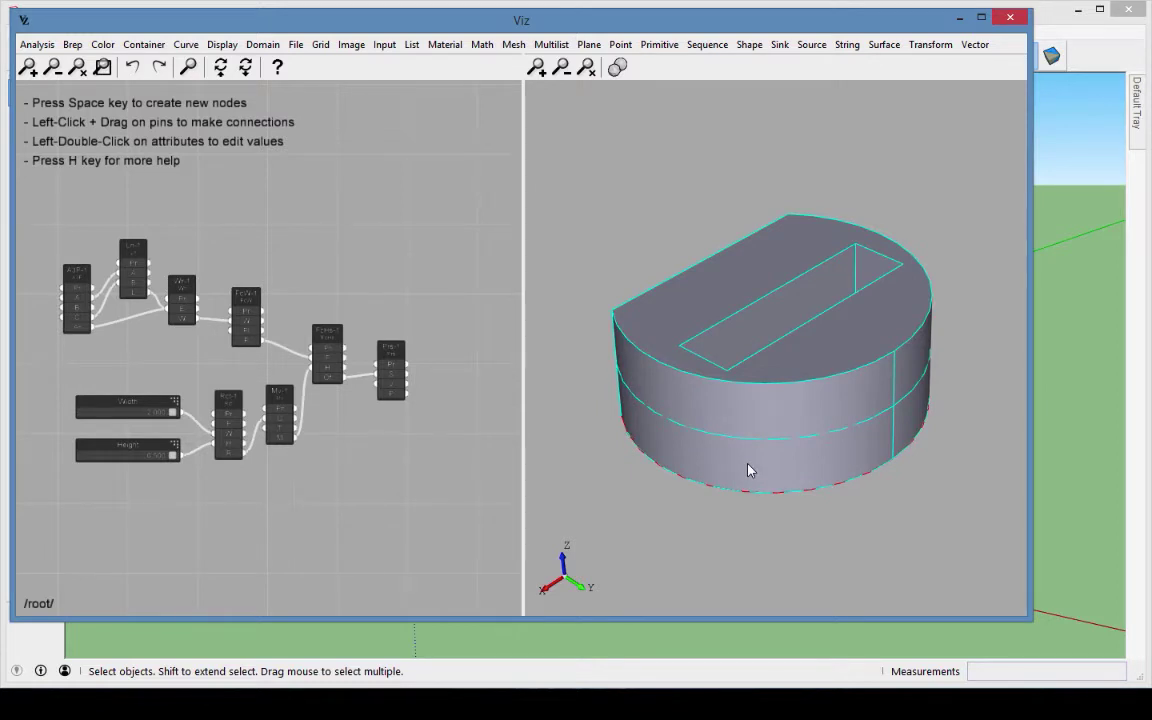
Orbit the D-shaped prism to inspect its rectangular pocket, then minimize the Viz window.
middle_drag(751, 478, 730, 491)
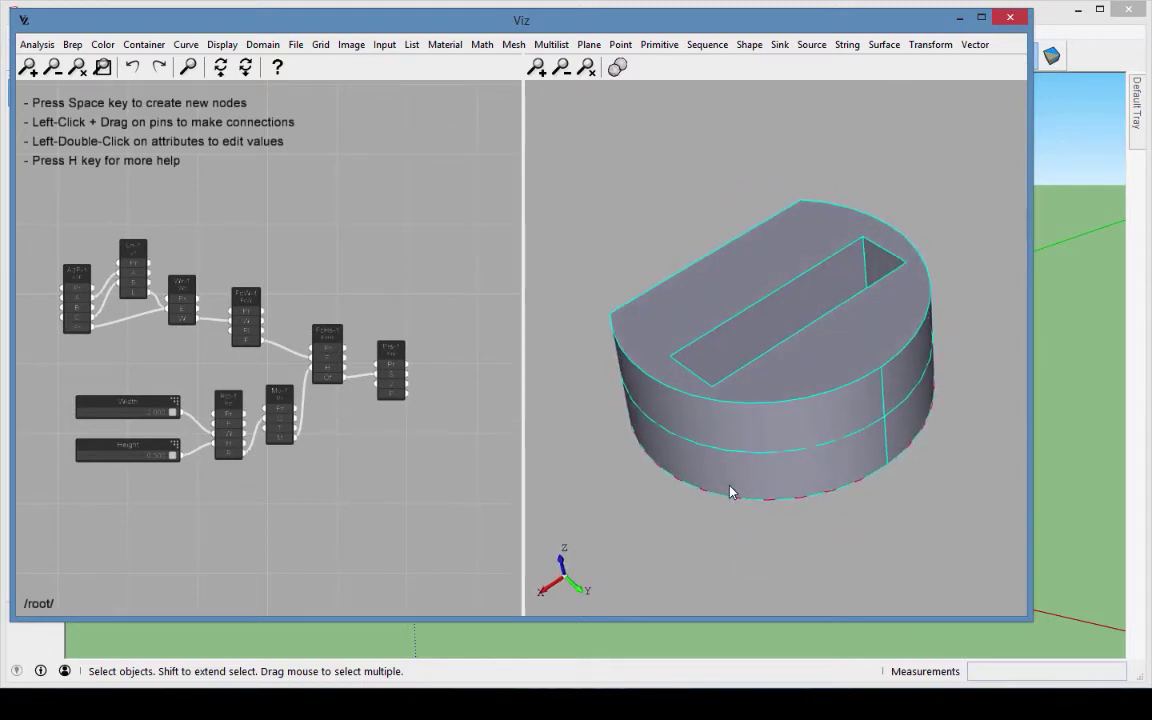
click(729, 545)
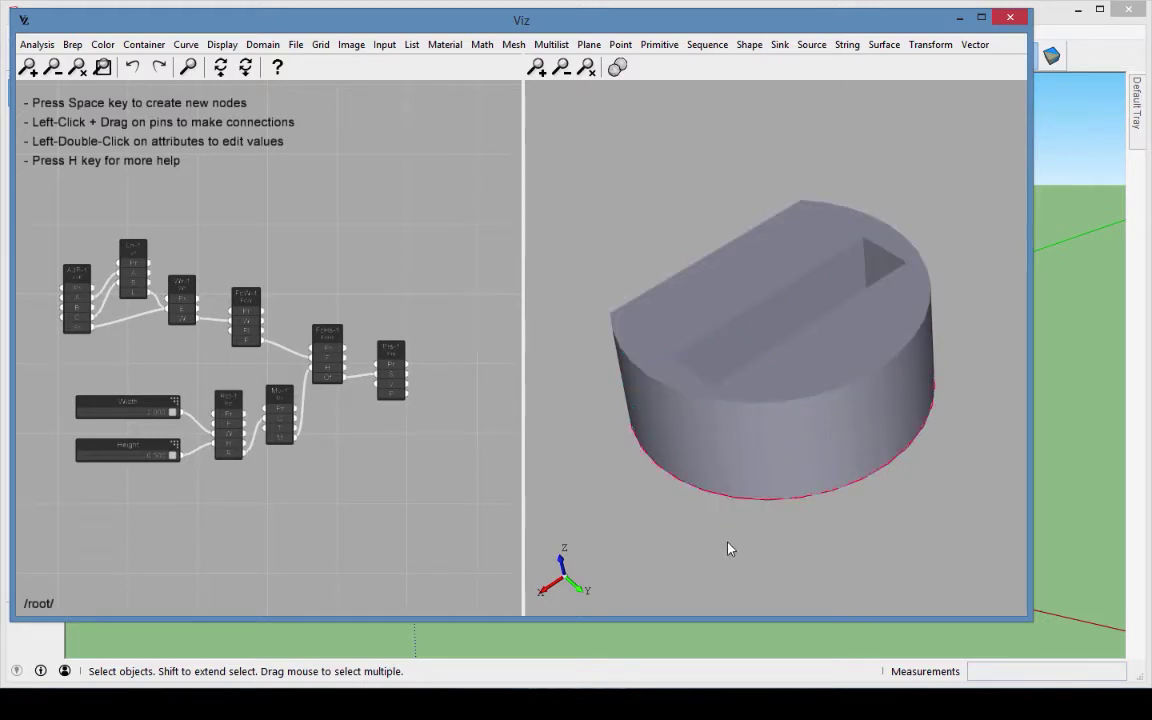
click(959, 18)
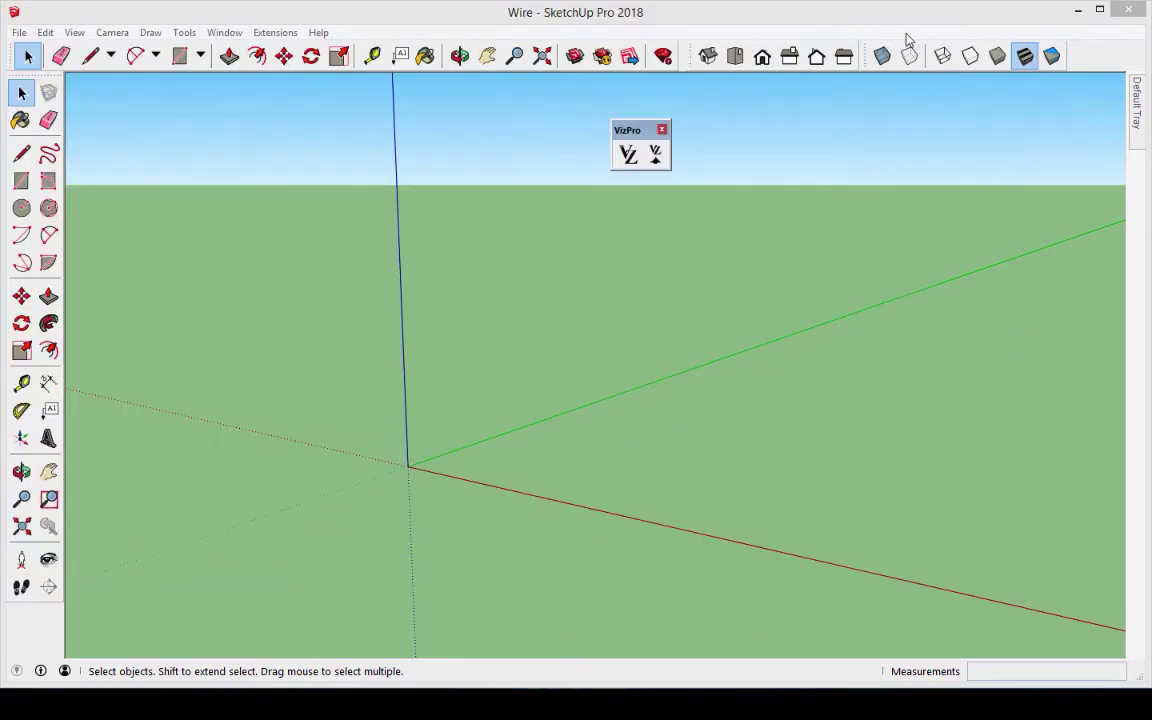
In the reopened Viz editor, add Line and Arc 3 Points nodes, linking line point A to arc A.
click(630, 158)
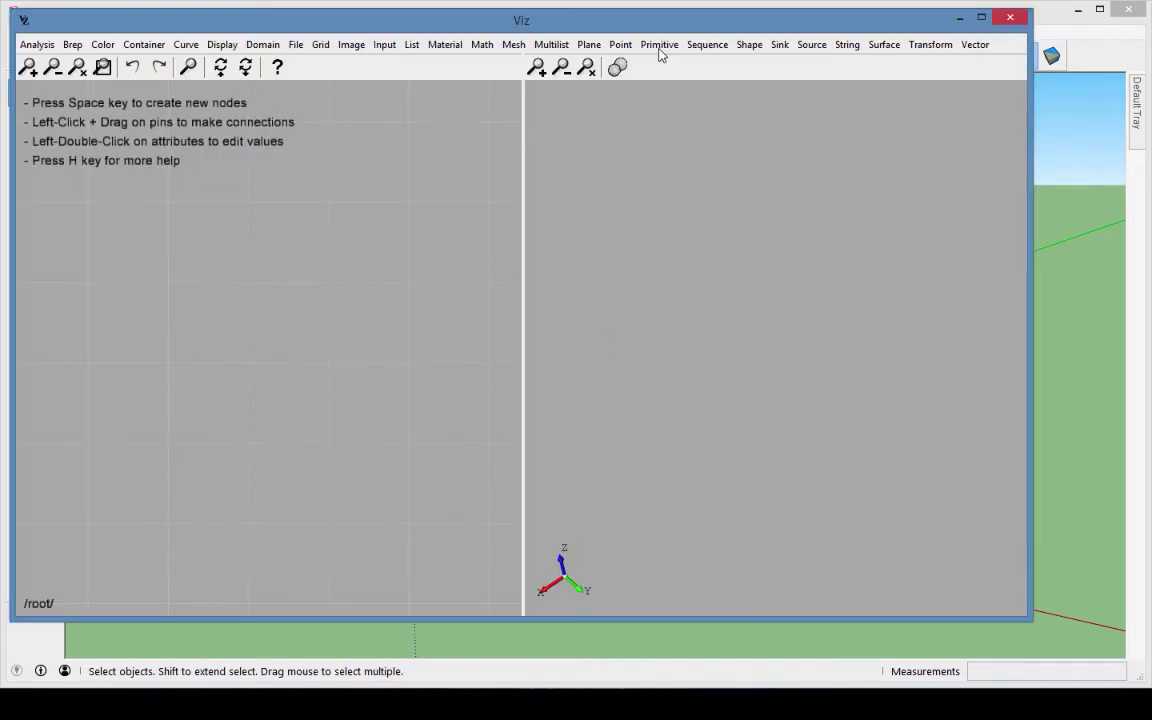
click(659, 50)
click(640, 192)
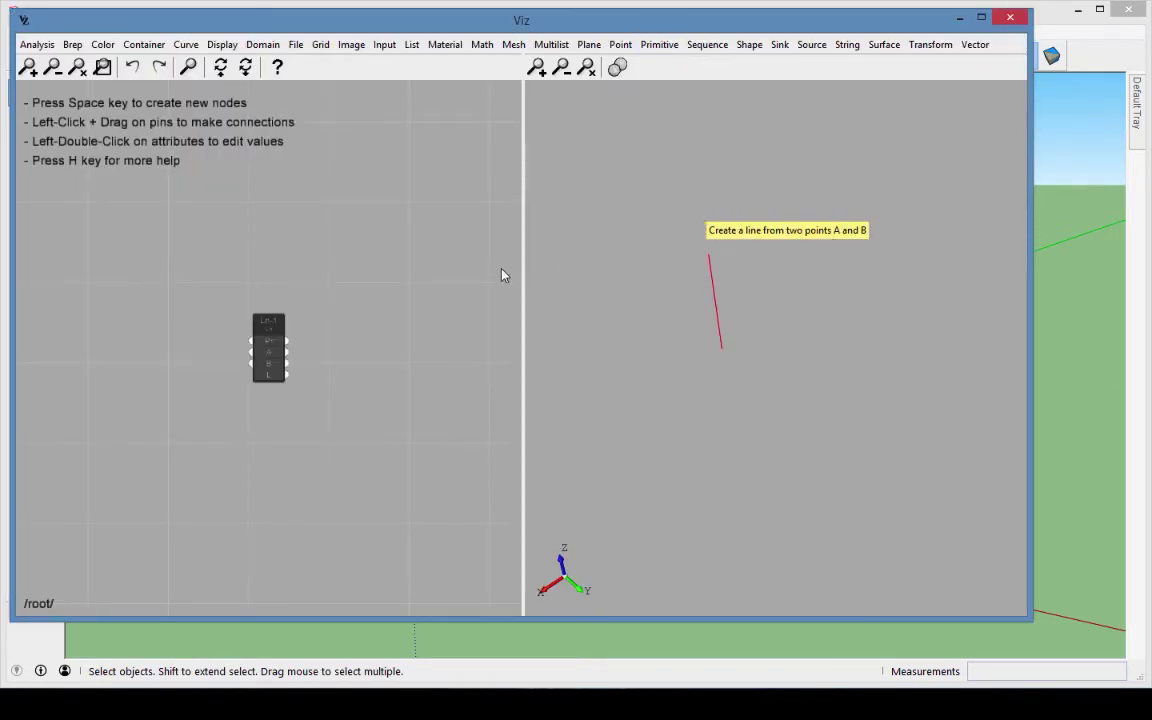
drag(268, 322, 213, 265)
scroll(213, 265, up, 2)
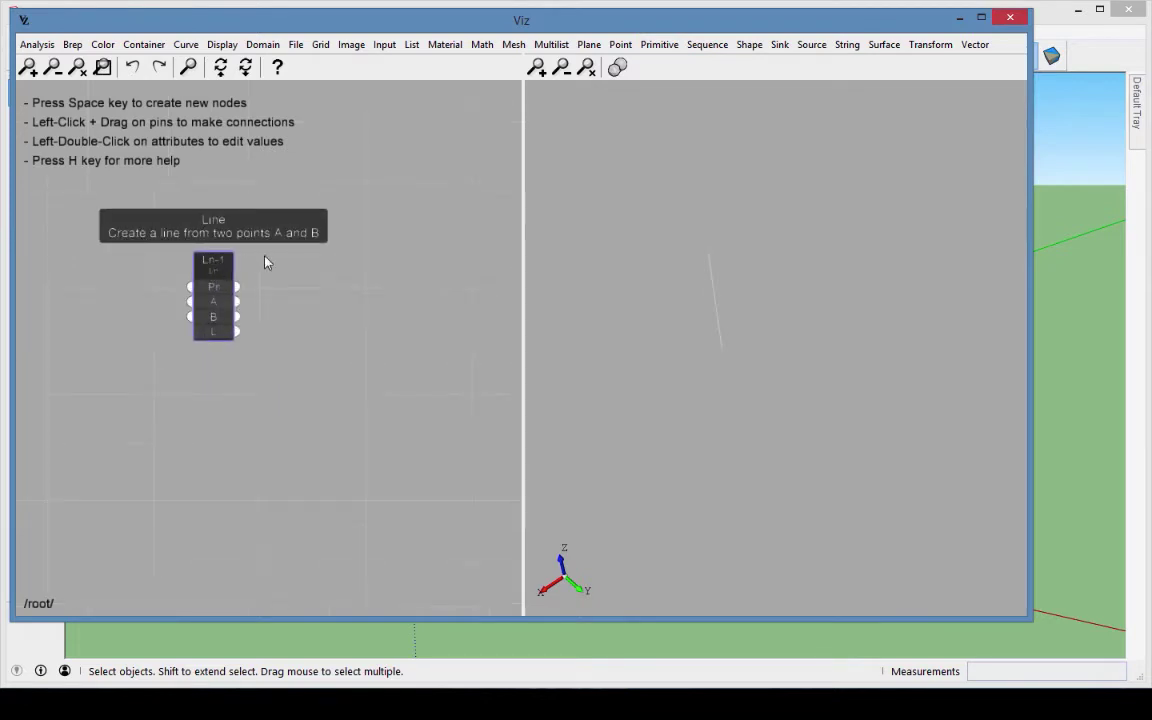
click(659, 44)
click(670, 64)
drag(281, 297, 319, 247)
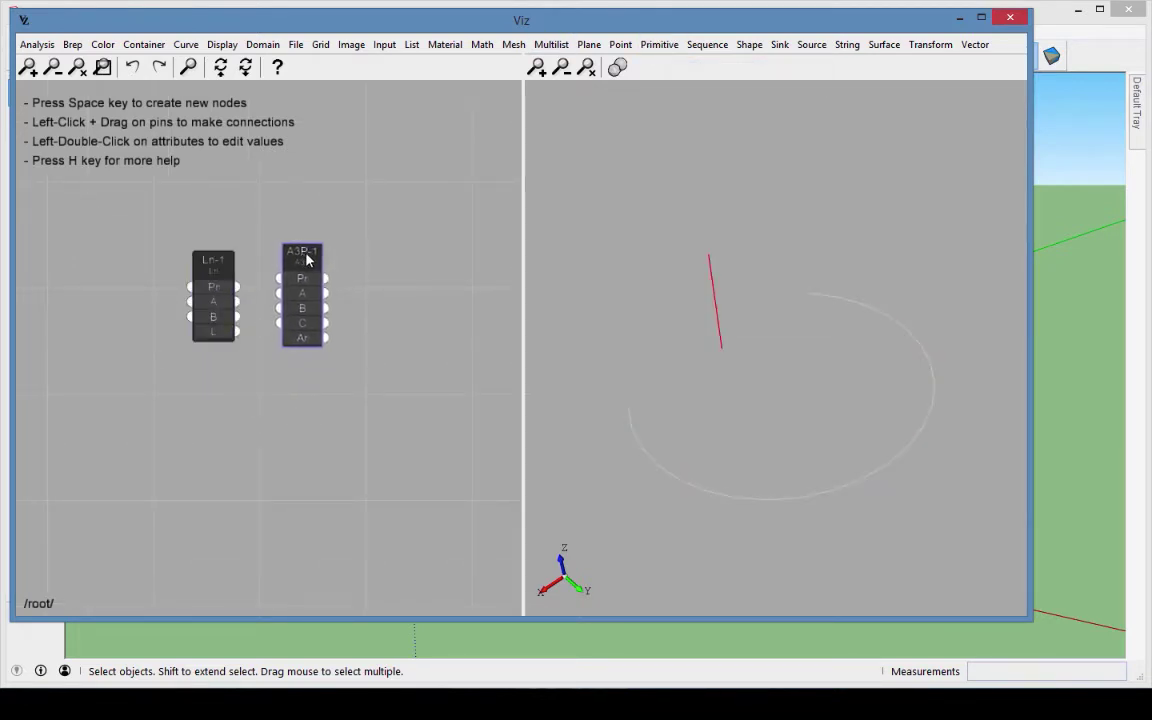
drag(237, 303, 283, 324)
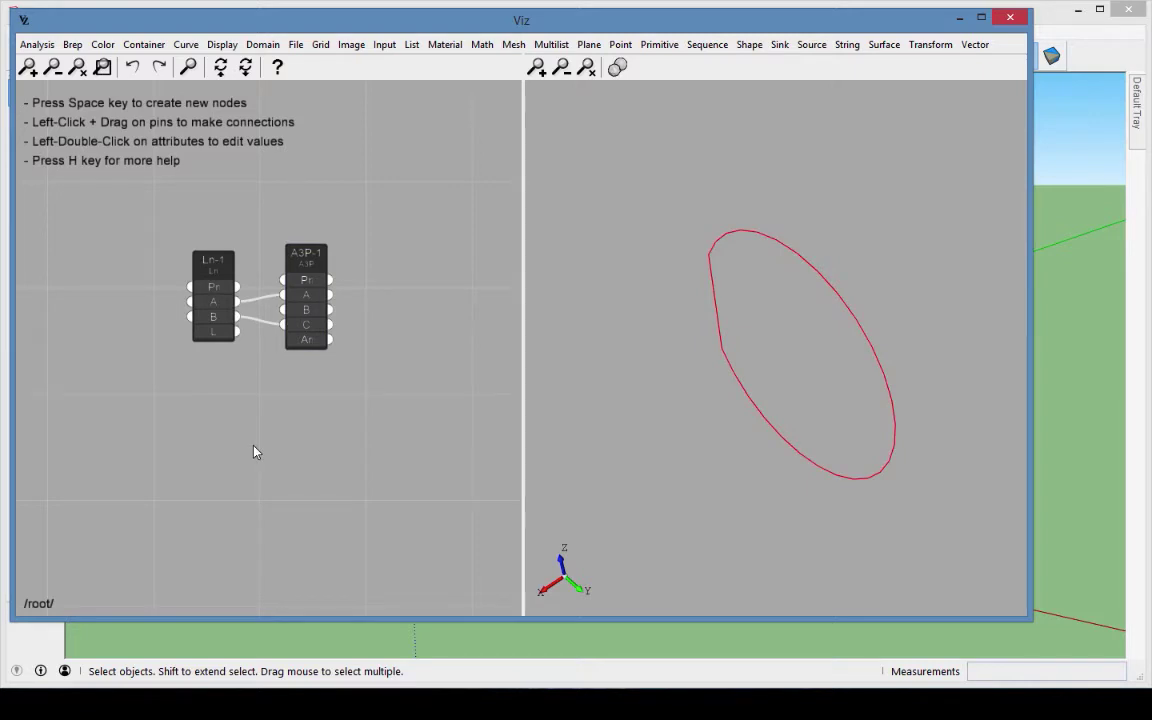
Set the line's Point A to (-1, 0, 0) and Point B to (1, 0, 0).
double_click(214, 301)
text(10)
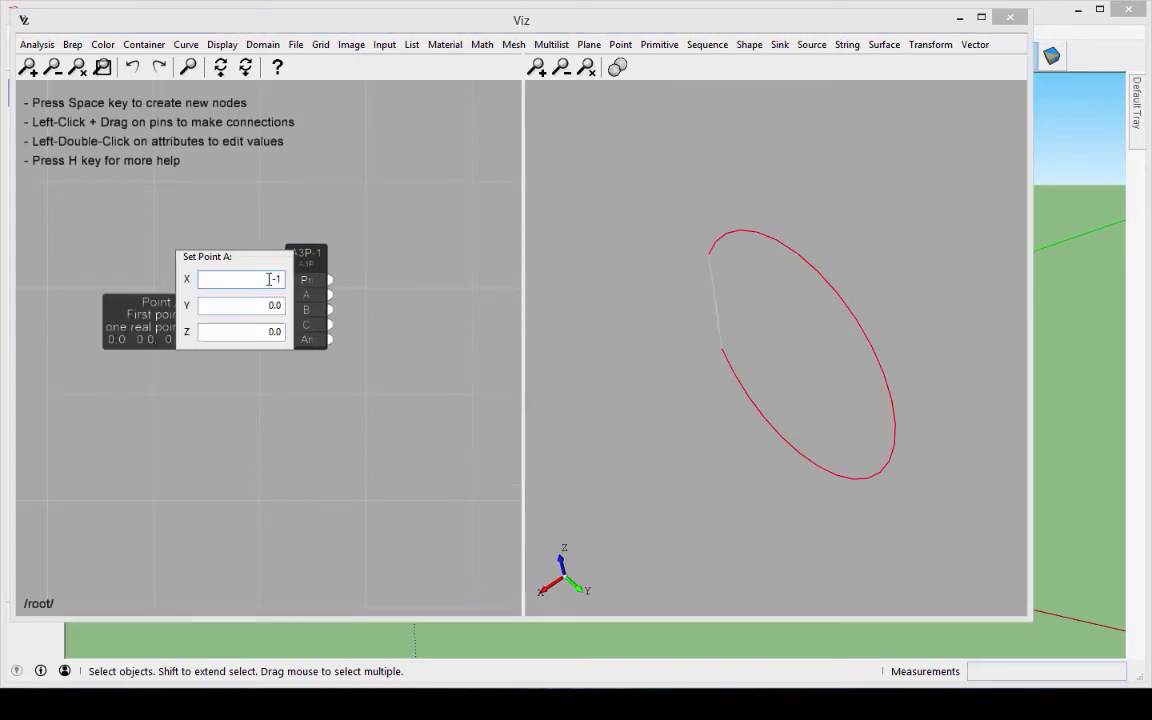
key(Return)
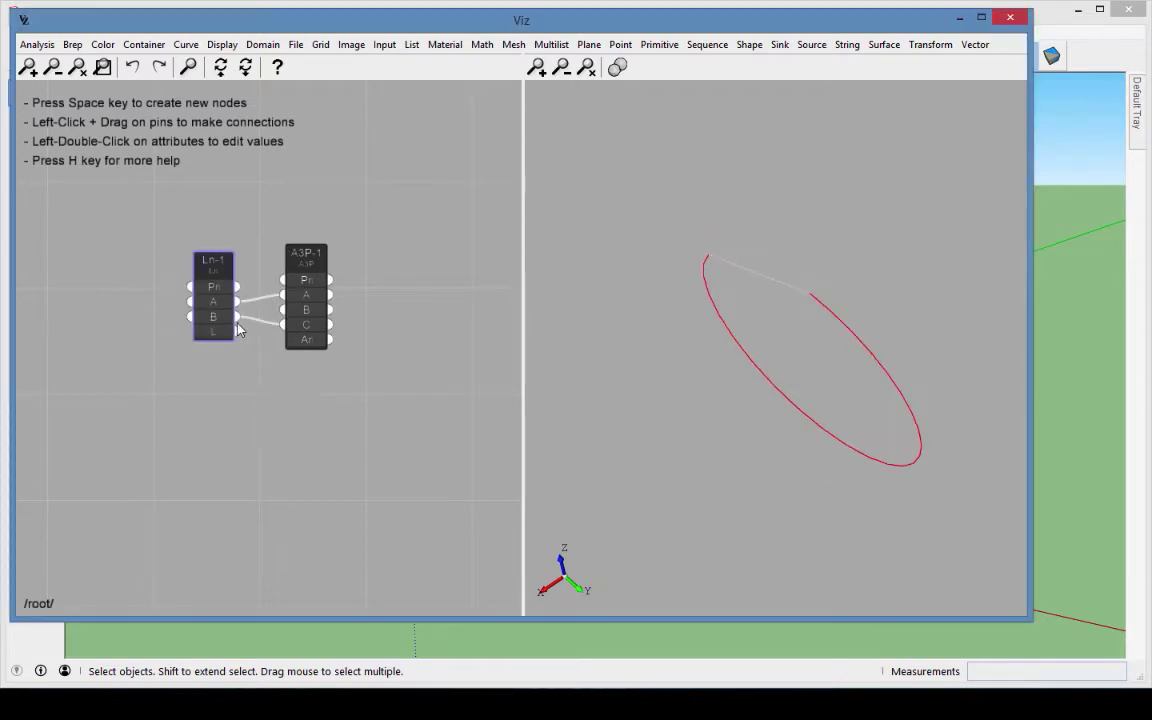
double_click(212, 316)
text(1)
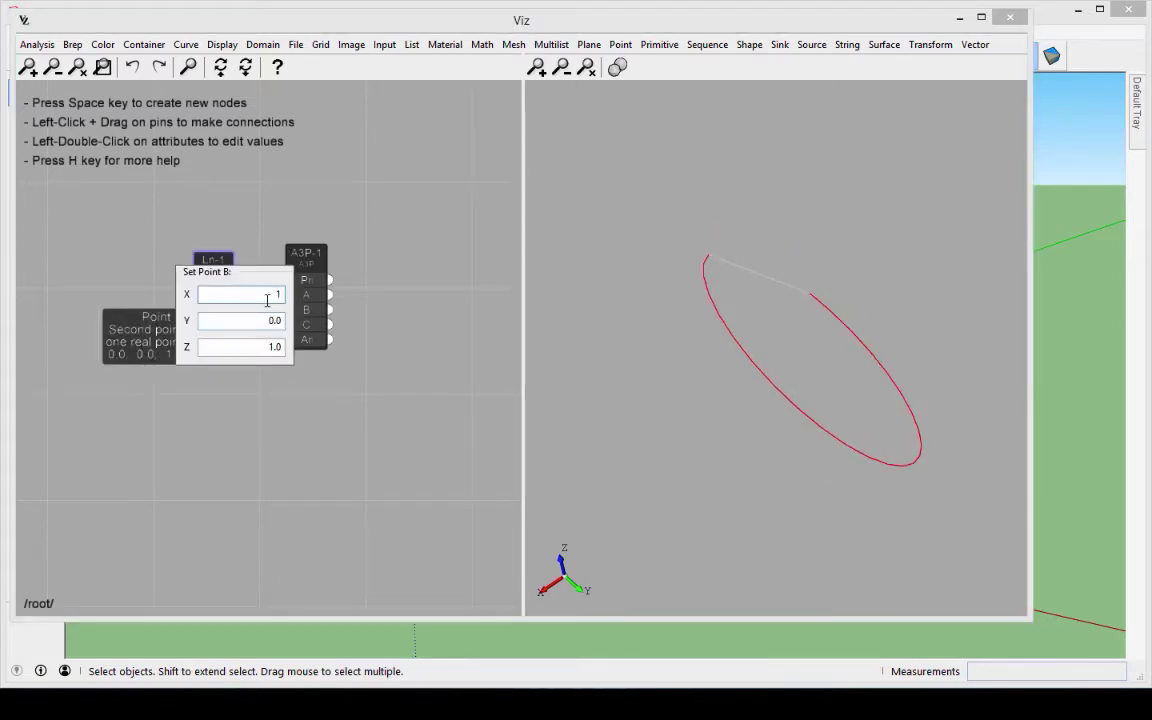
text(0)
key(Tab)
key(Tab)
text(0)
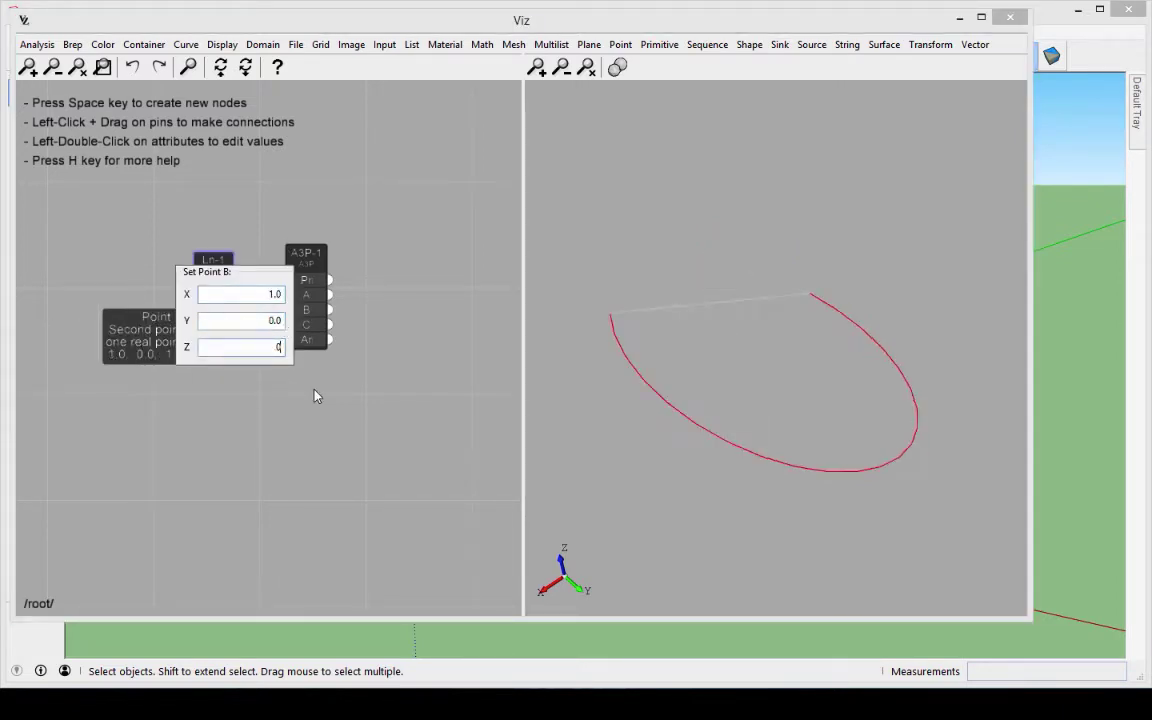
key(Return)
click(460, 572)
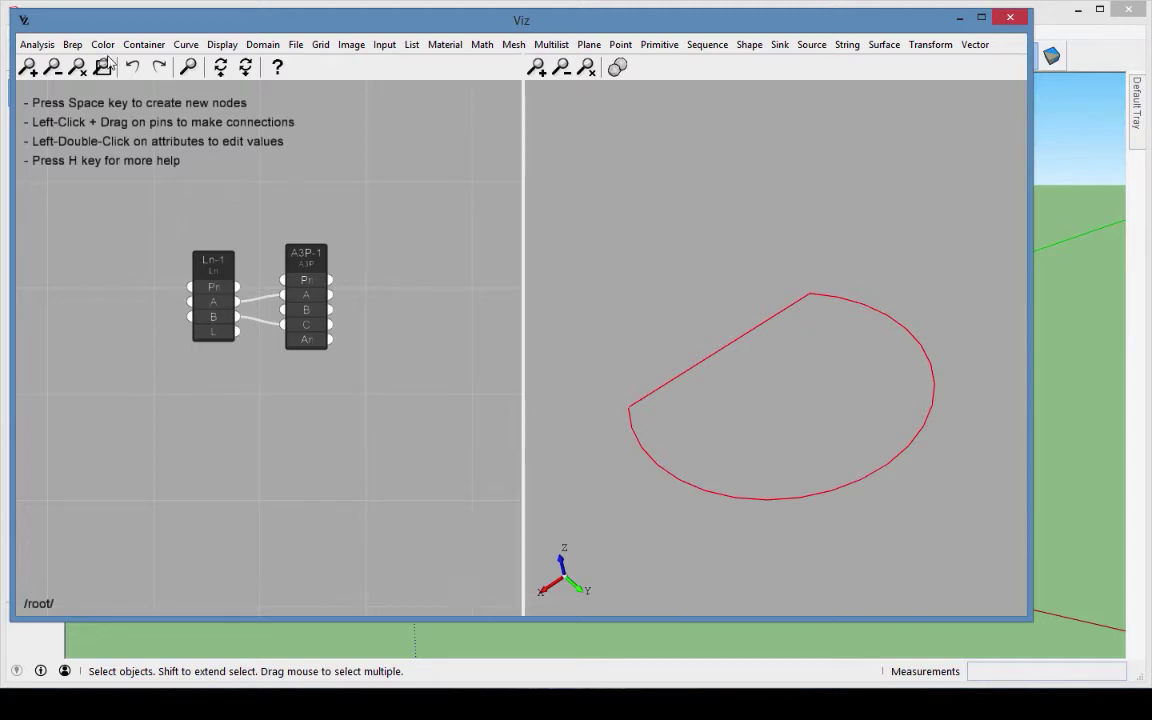
Add a Wire node Wr-1 beside the arc and connect the line output to its edges input.
click(73, 45)
click(102, 190)
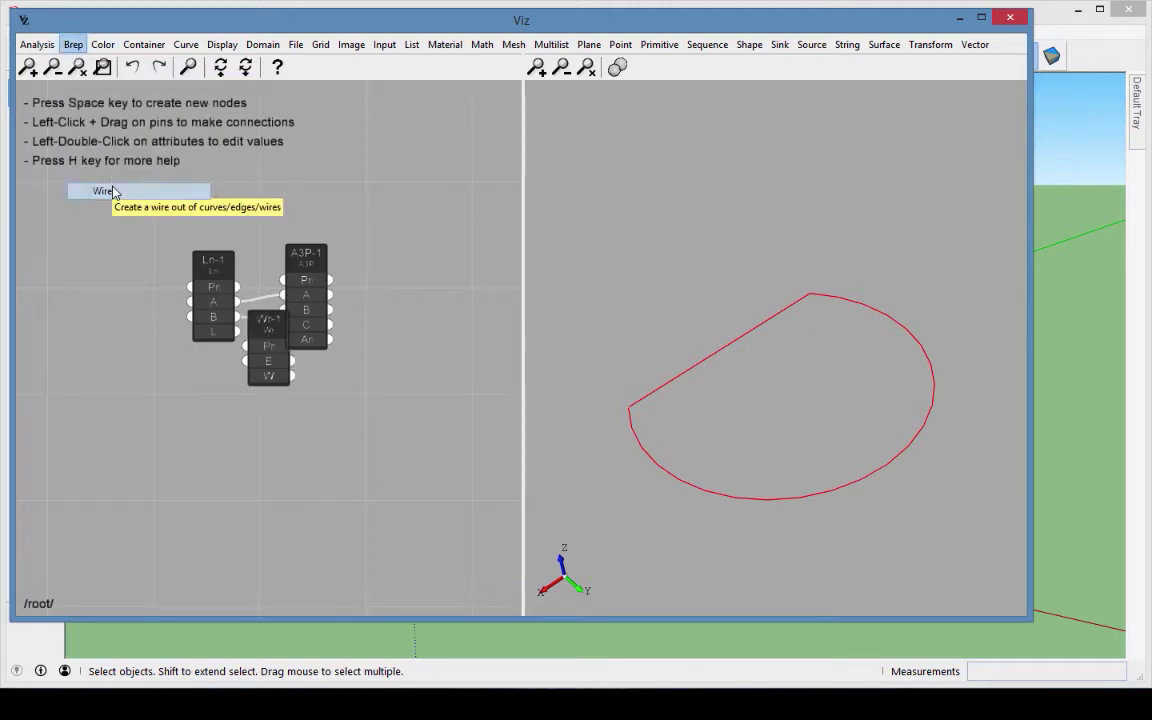
click(347, 372)
drag(339, 353, 380, 329)
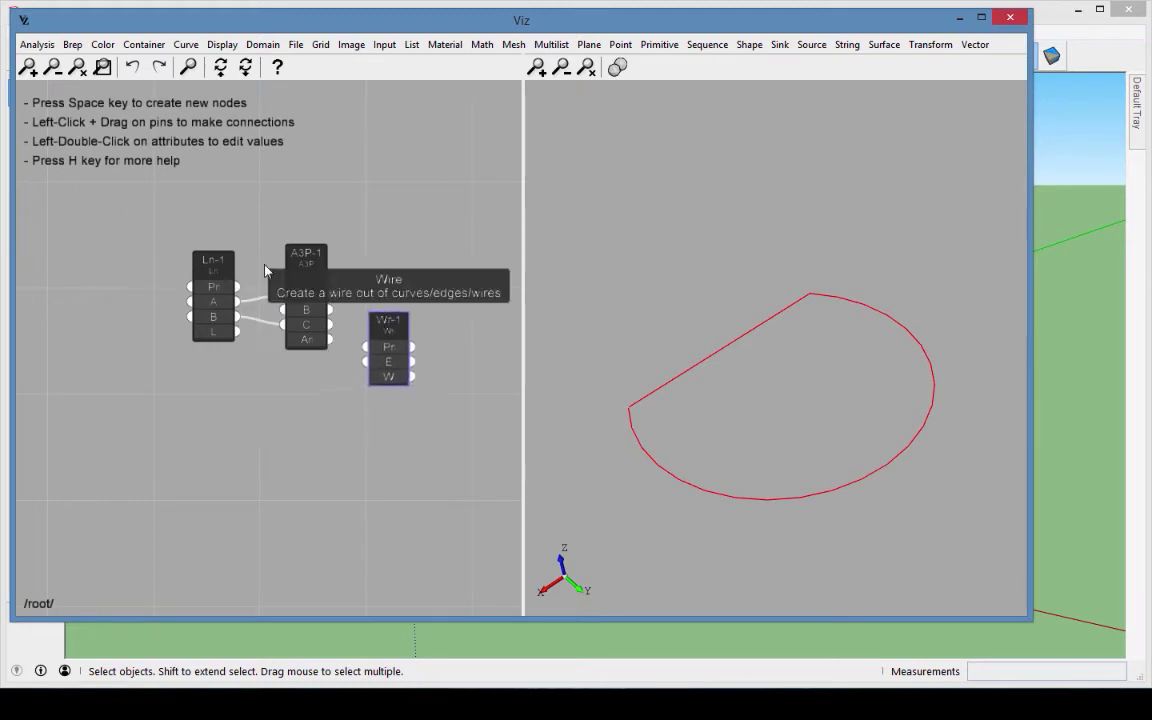
drag(214, 263, 198, 330)
mouse_move(221, 400)
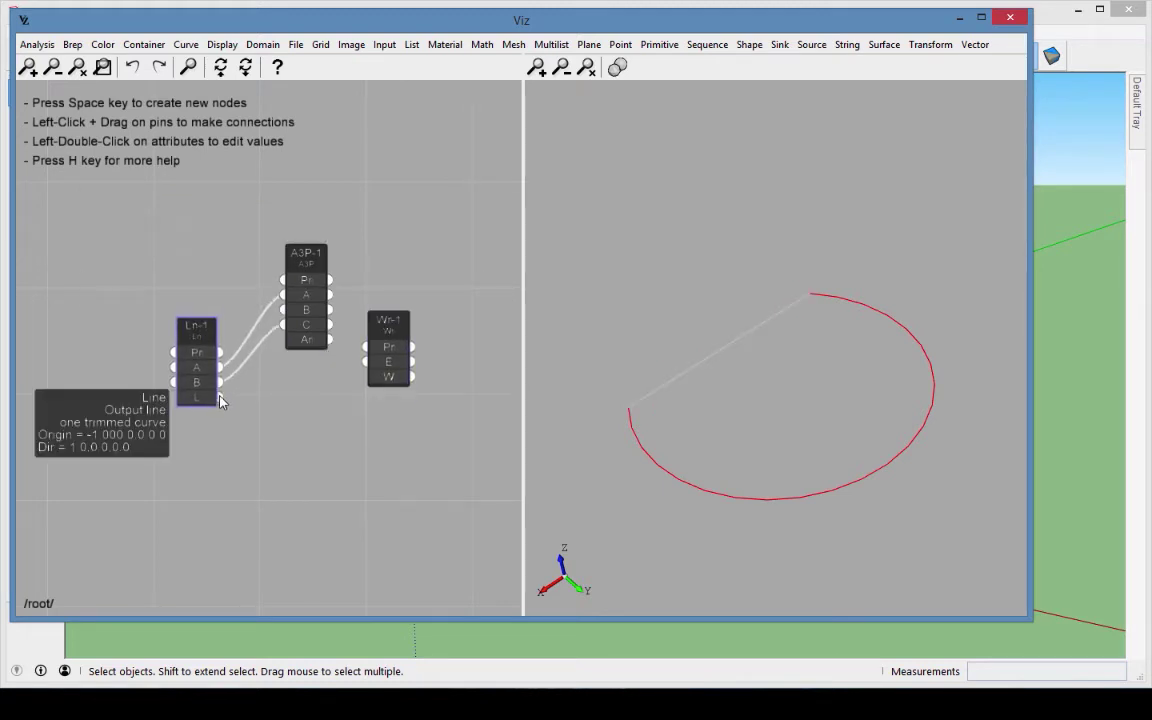
drag(221, 398, 365, 361)
click(267, 190)
Add a Face From Wire node FcW-1 fed by Wr-1's wire output.
click(72, 44)
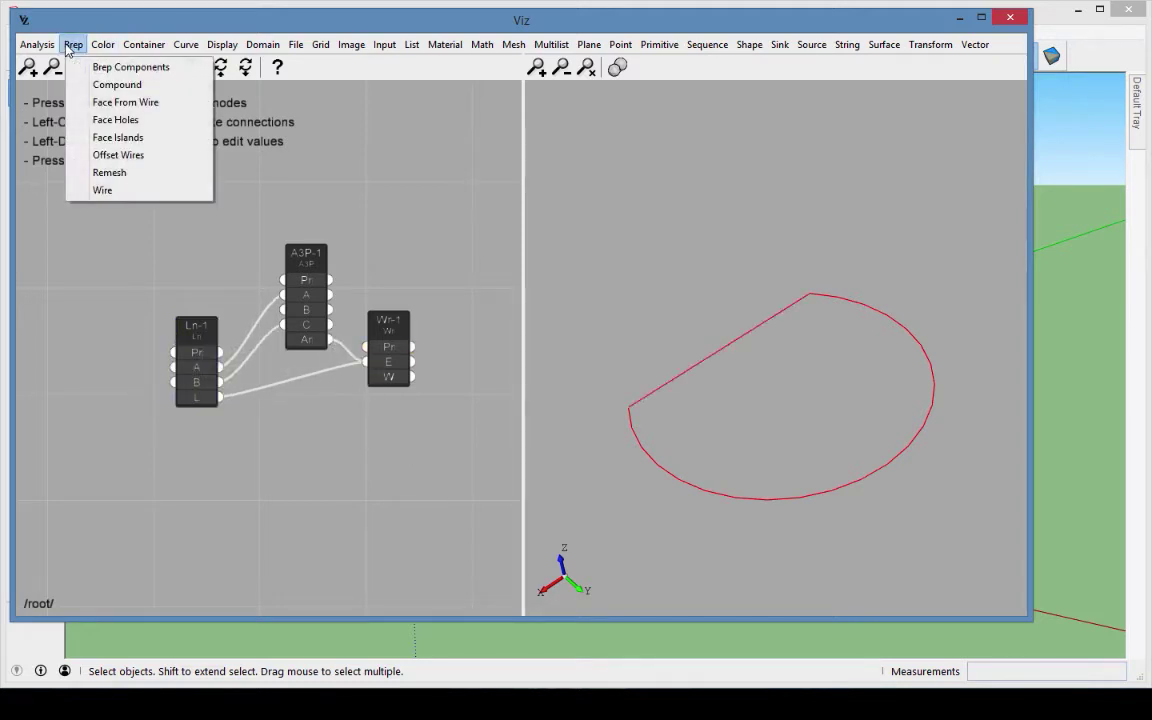
click(112, 100)
drag(327, 366, 470, 326)
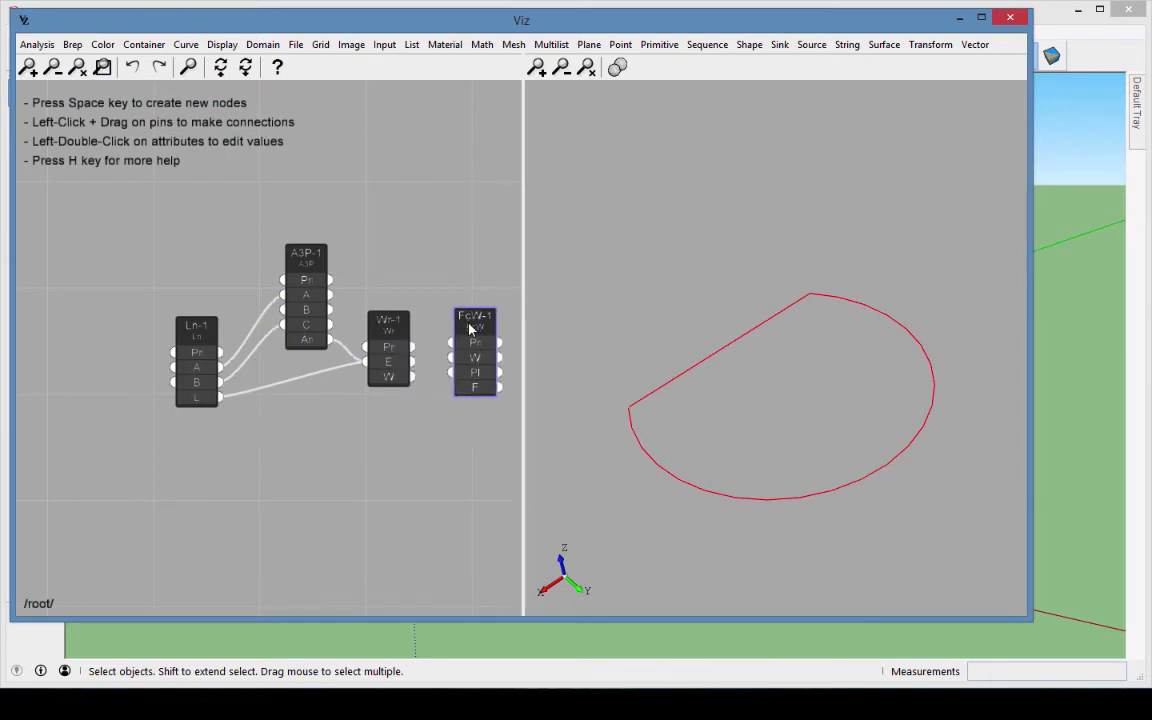
drag(412, 376, 452, 357)
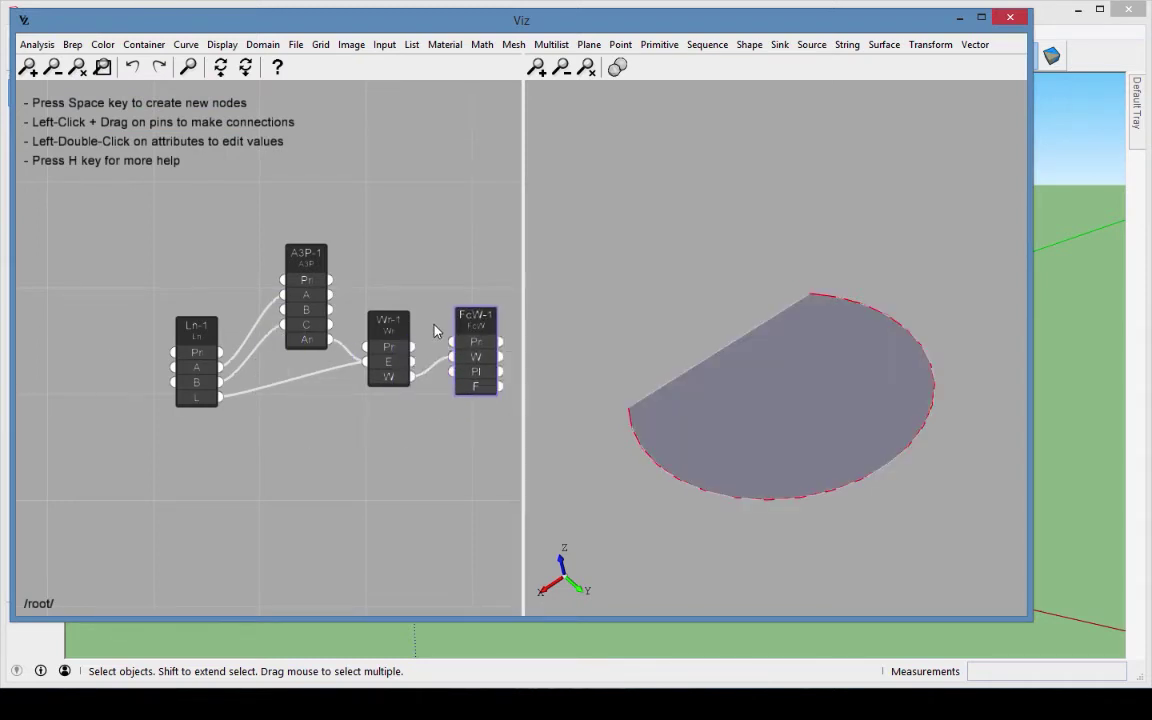
click(372, 478)
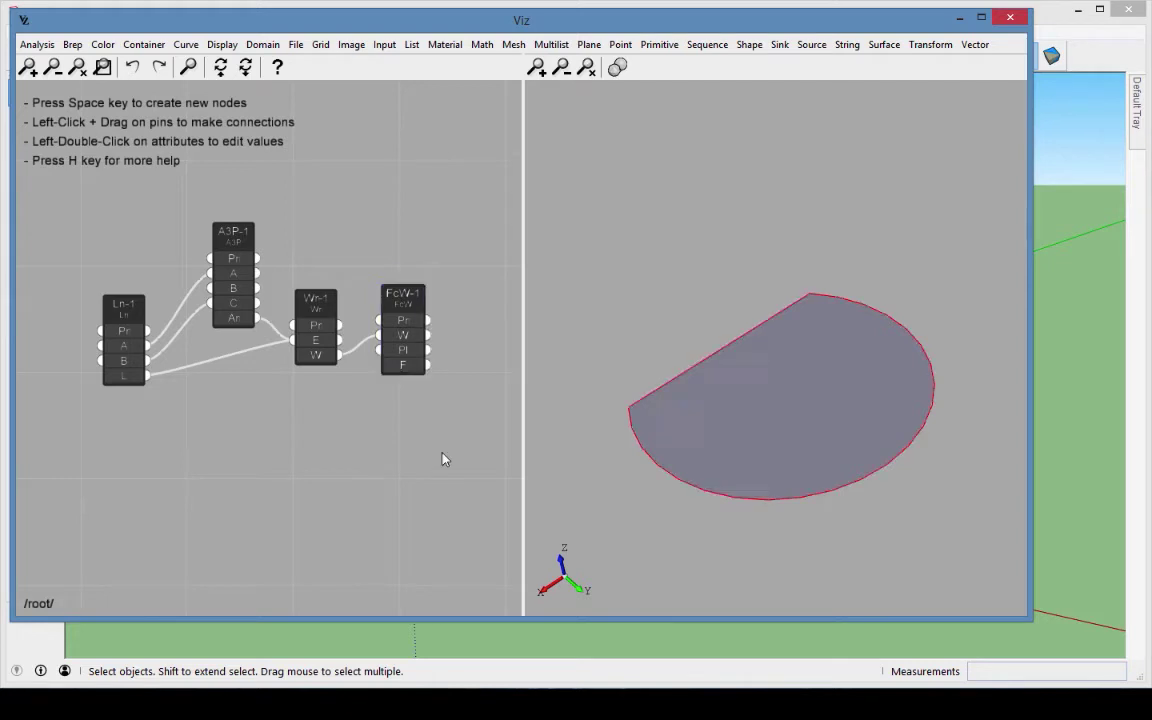
Add a Rectangle node Rct-1 below the other nodes.
click(662, 45)
click(705, 245)
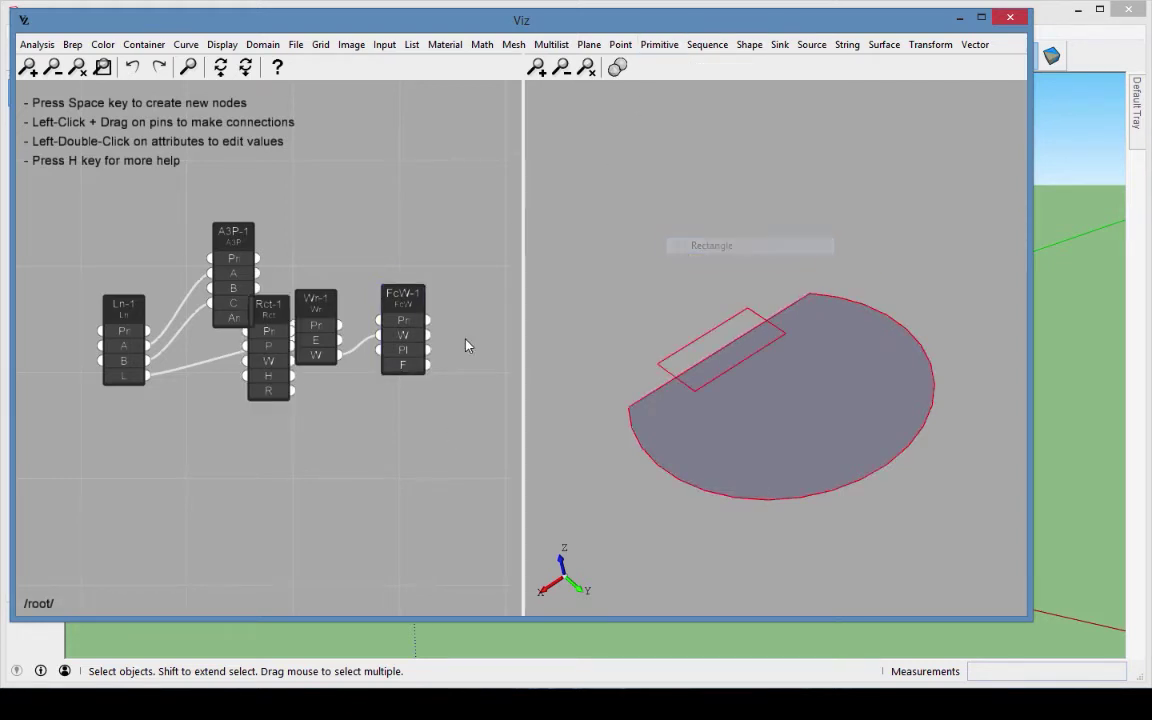
drag(278, 327, 196, 436)
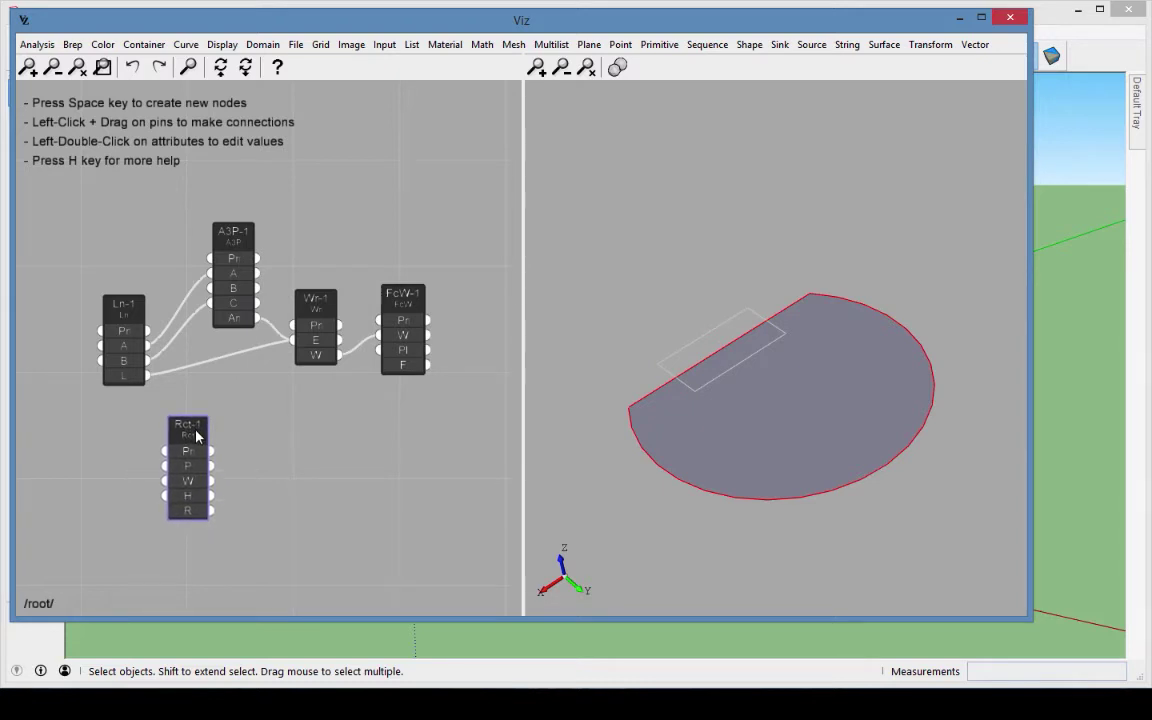
Add a Move node fed by Rct-1 with translation vector (0, 1, 0).
click(917, 50)
click(956, 88)
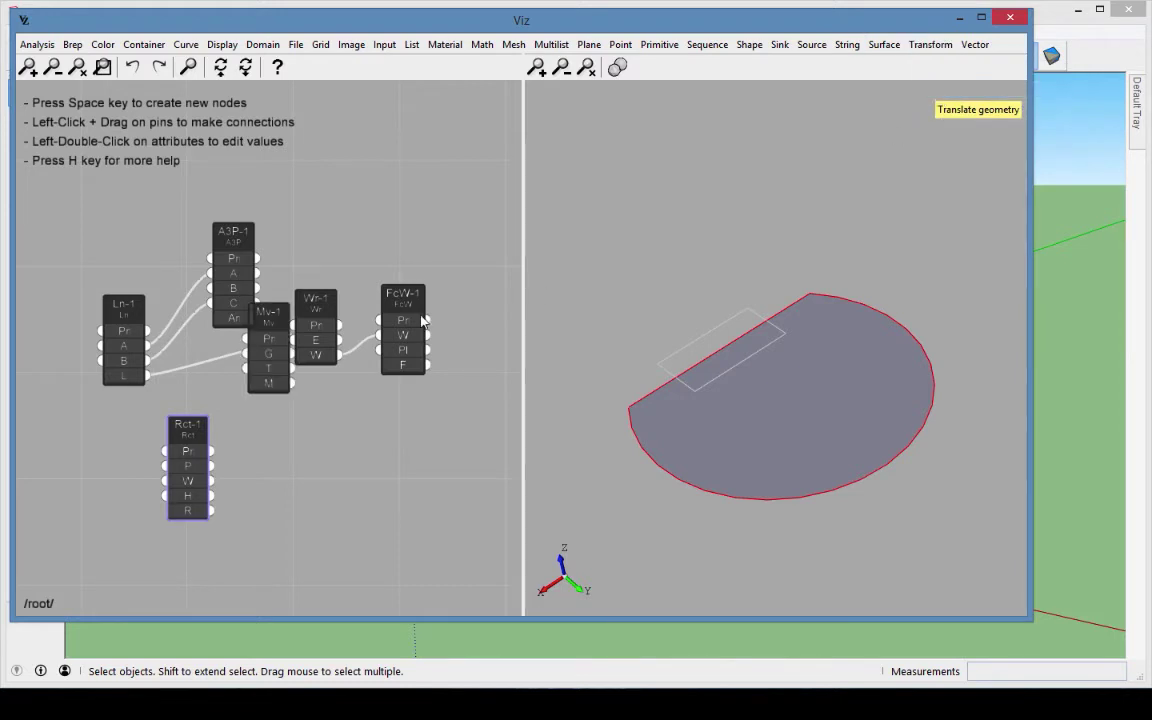
click(292, 451)
drag(211, 510, 258, 484)
double_click(281, 498)
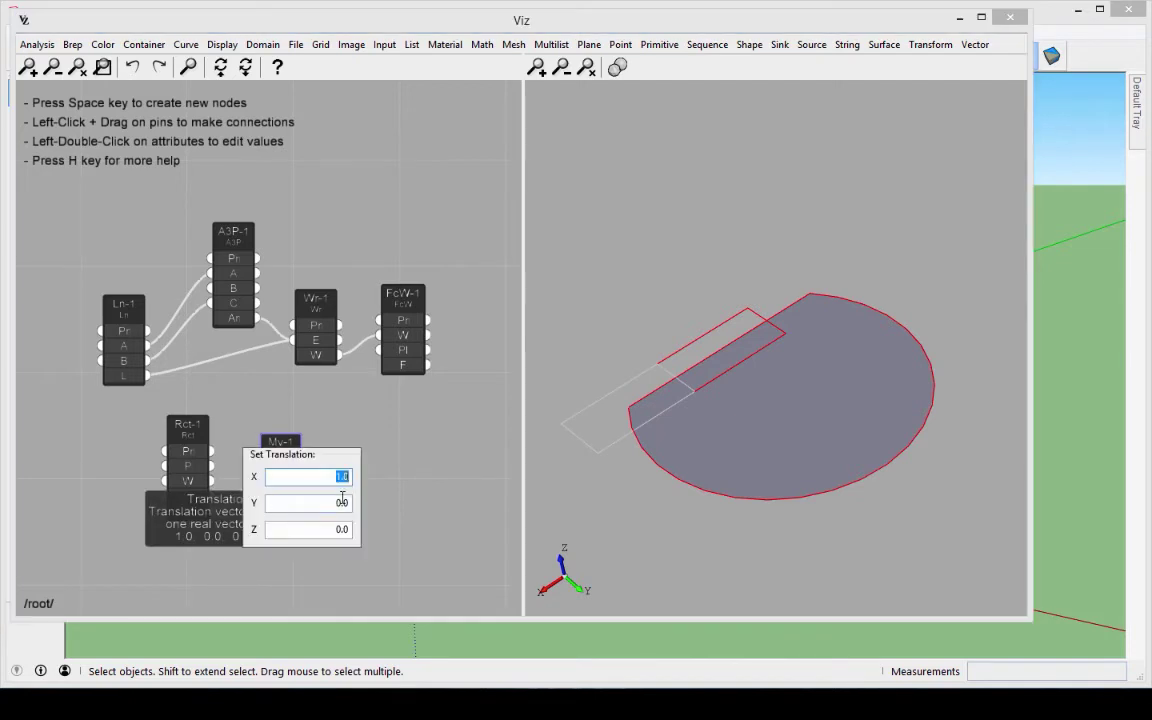
text(0)
key(Tab)
text(1)
key(Tab)
text(0)
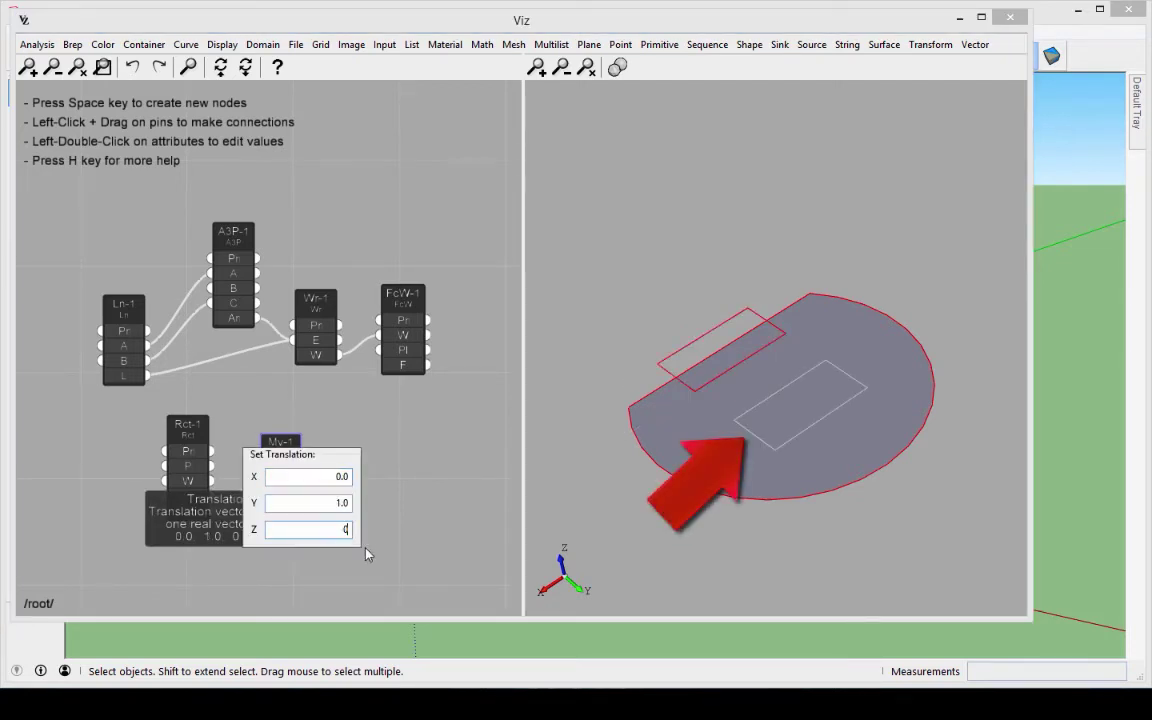
key(Return)
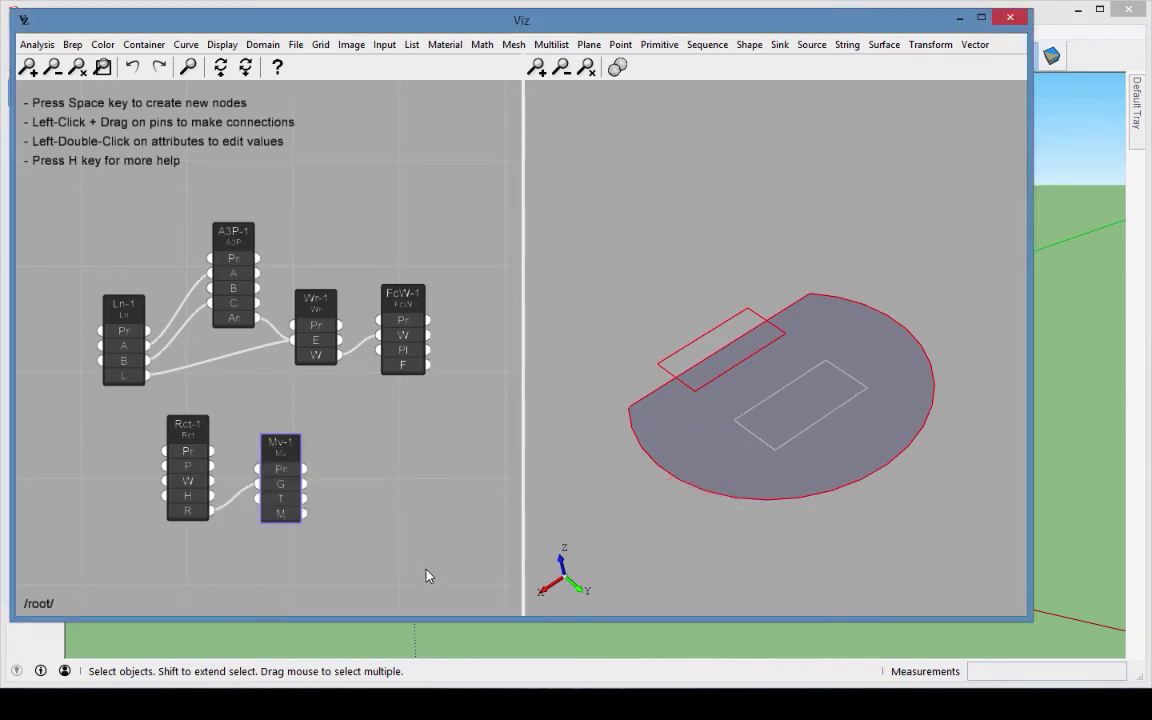
Pan the graph and add a Face Holes node FcHs-1 right of FcW-1.
click(187, 451)
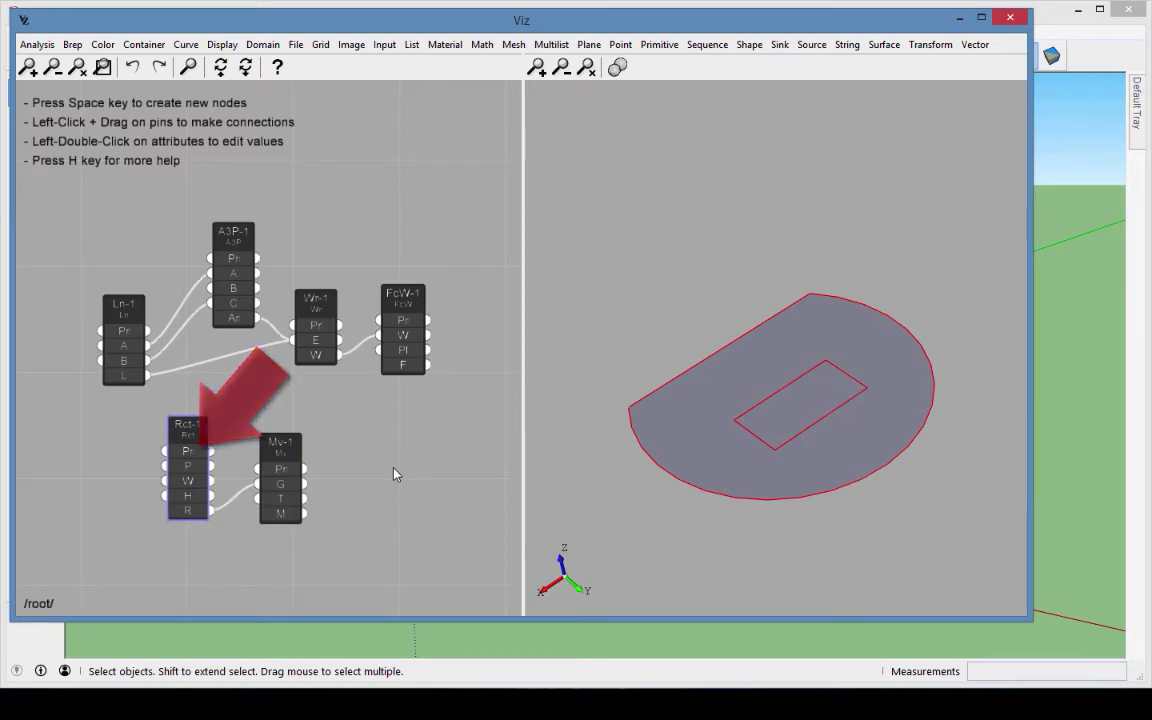
click(436, 453)
middle_drag(436, 453, 373, 424)
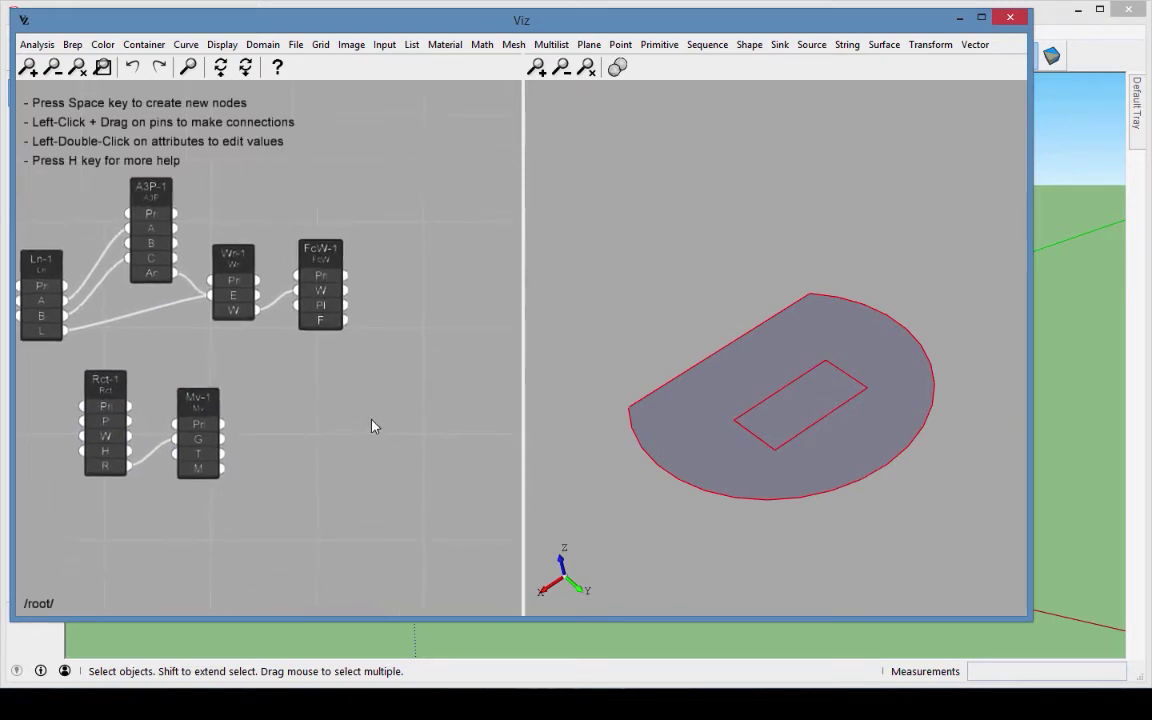
click(73, 44)
click(117, 122)
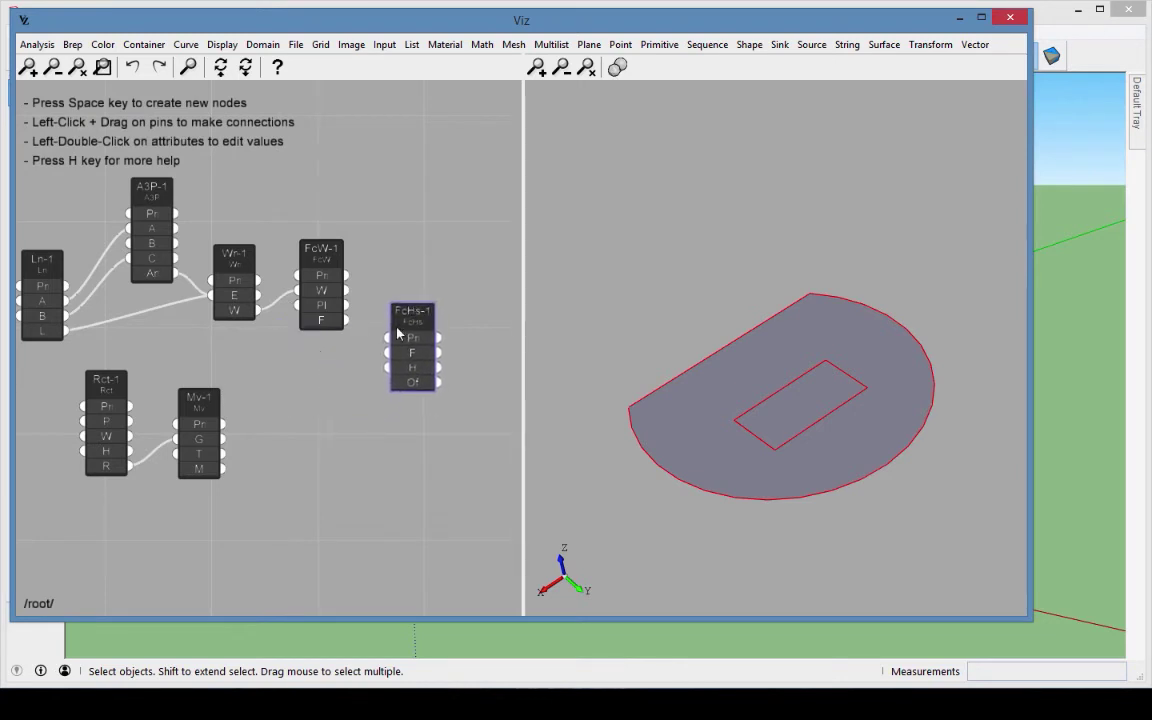
Wire FcW-1's face and Mv-1's moved rectangle into FcHs-1, then preview the holed face.
drag(344, 320, 390, 355)
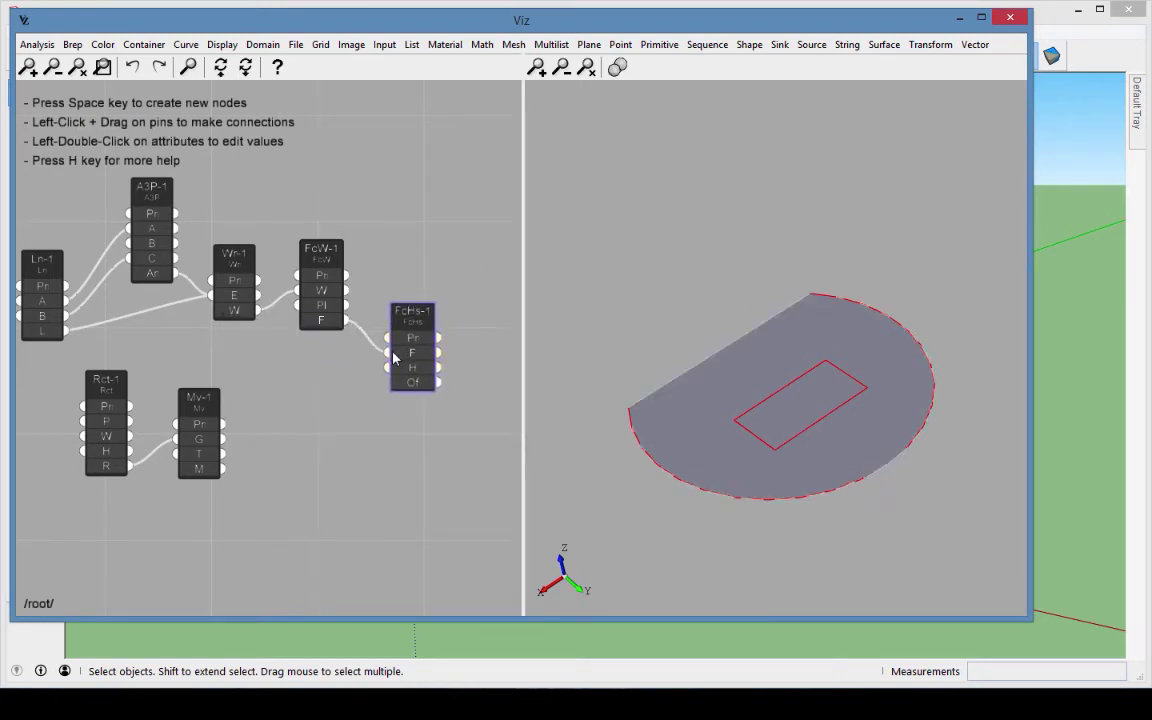
drag(222, 468, 385, 368)
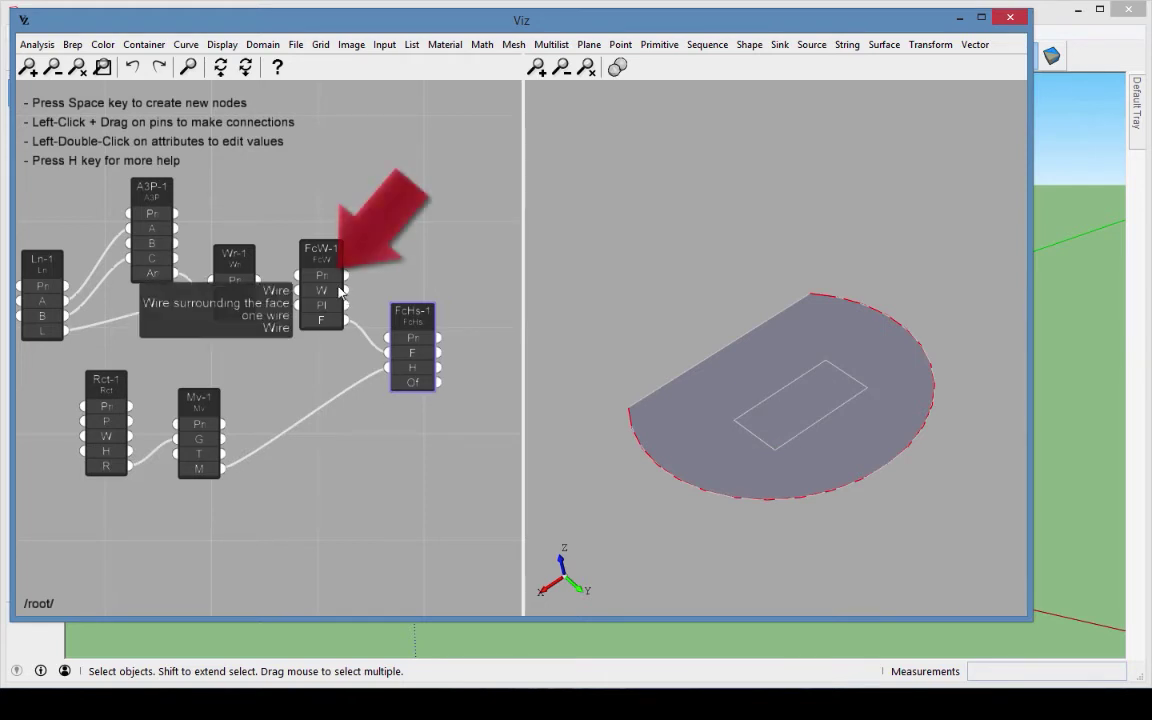
click(322, 252)
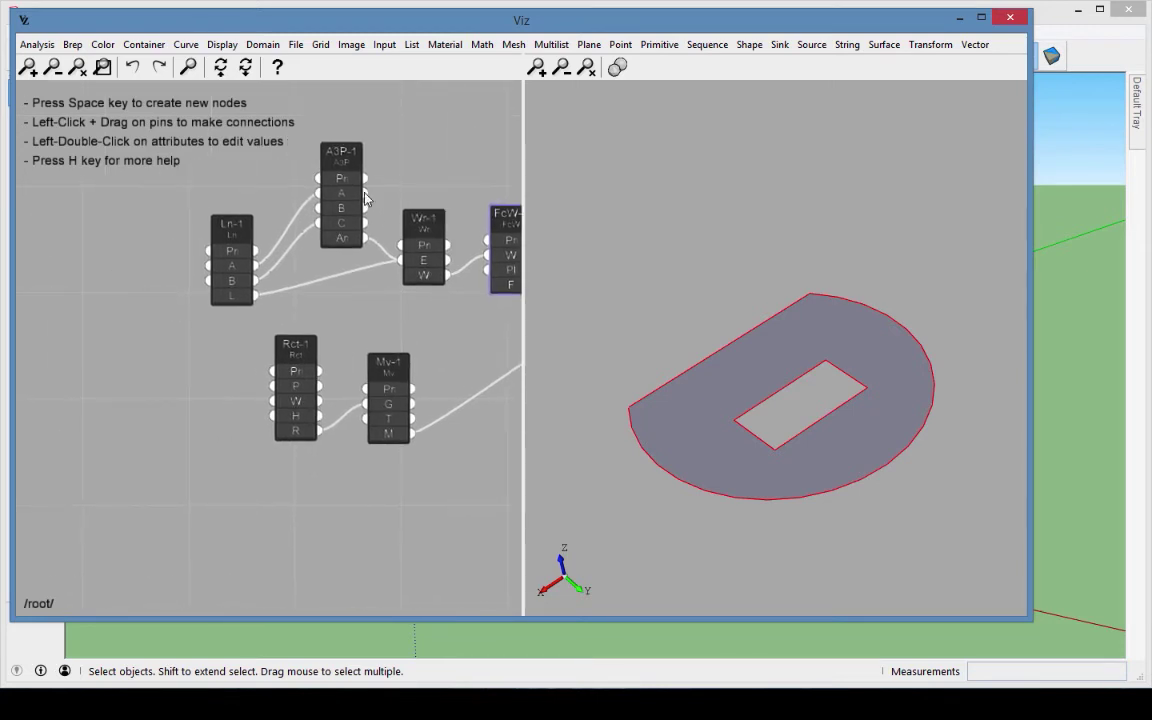
Add two Slider nodes and wire them to Rct-1's width (W) and height (H) pins.
click(385, 45)
click(420, 84)
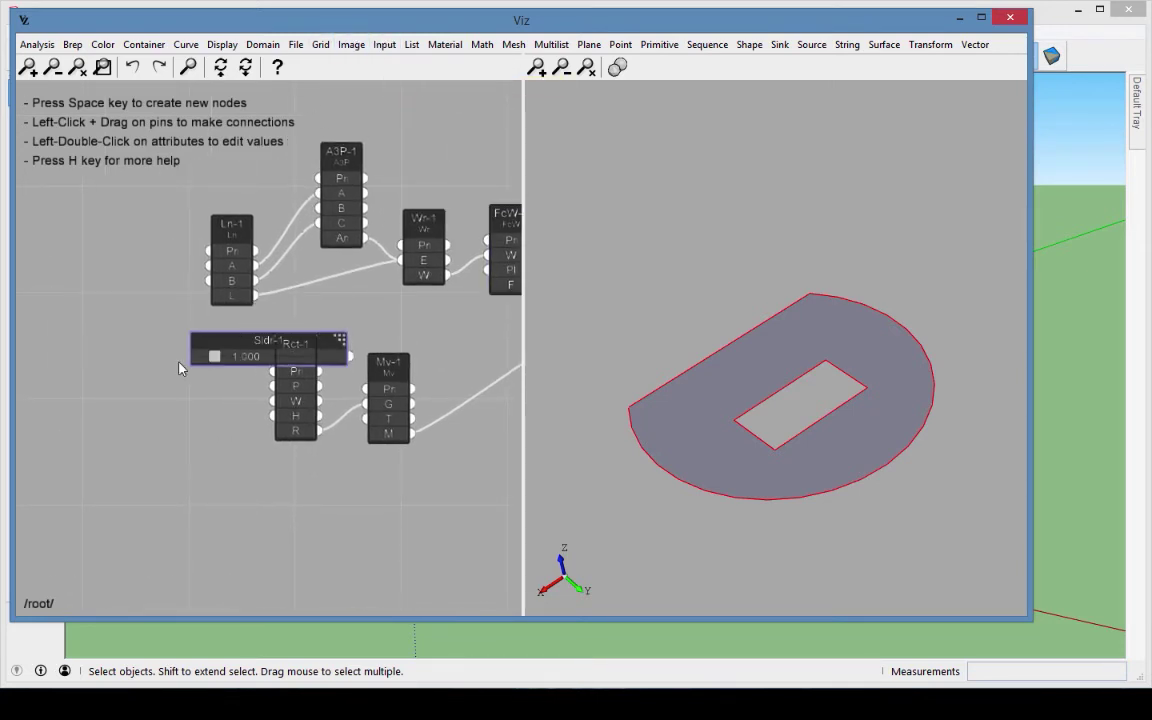
click(78, 345)
click(385, 45)
click(427, 86)
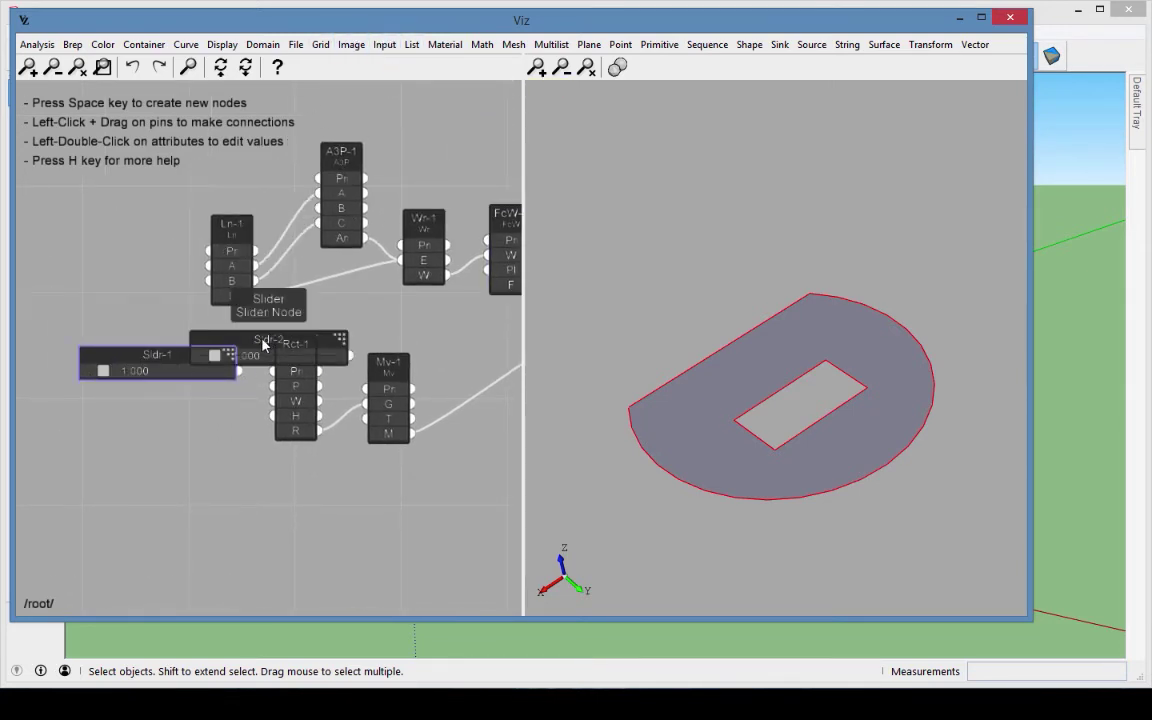
click(64, 411)
drag(238, 372, 272, 401)
drag(223, 434, 272, 416)
Give the second slider a 0.5–1 range and drag the sliders to size the hole to 1.087 × 0.415.
double_click(185, 358)
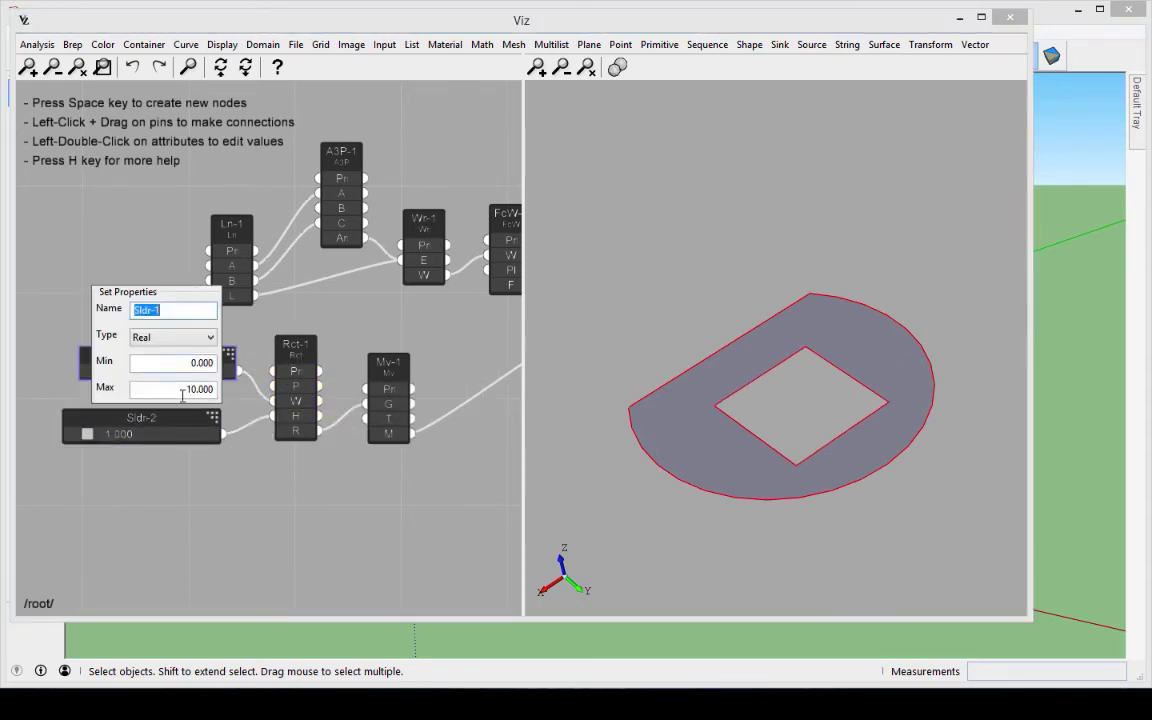
key(Return)
drag(148, 372, 175, 373)
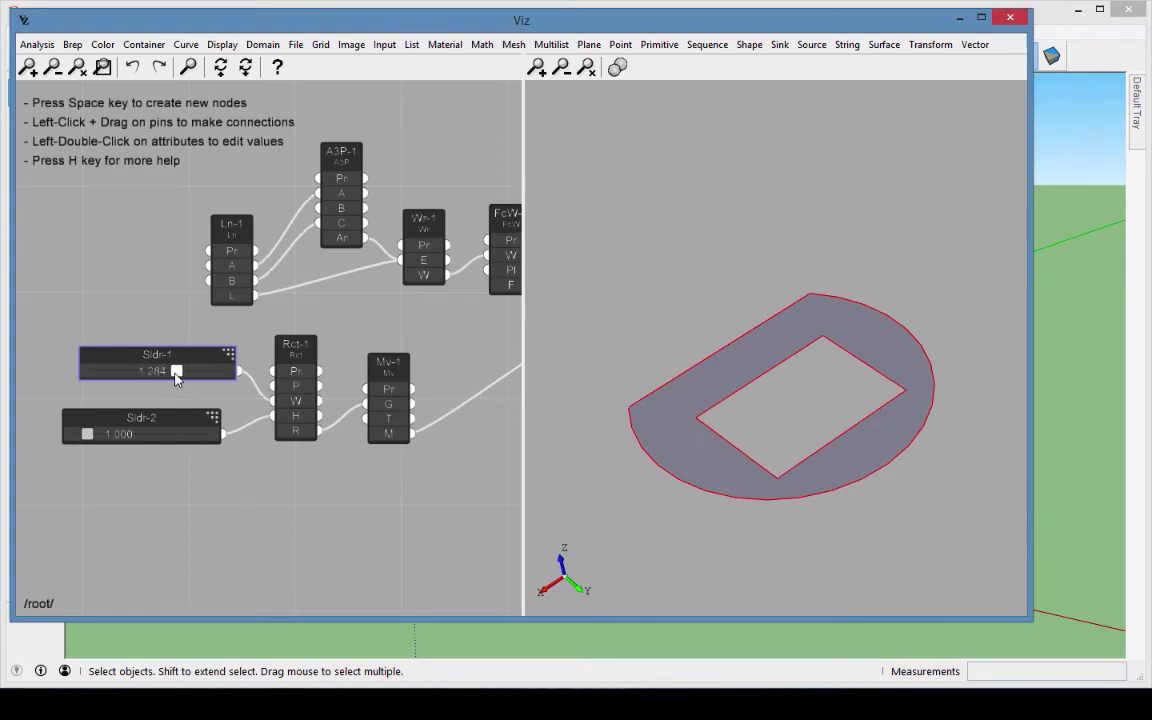
double_click(165, 418)
triple_click(195, 452)
text(1)
triple_click(200, 426)
text(0.5)
key(Return)
drag(209, 433, 121, 433)
drag(448, 388, 208, 432)
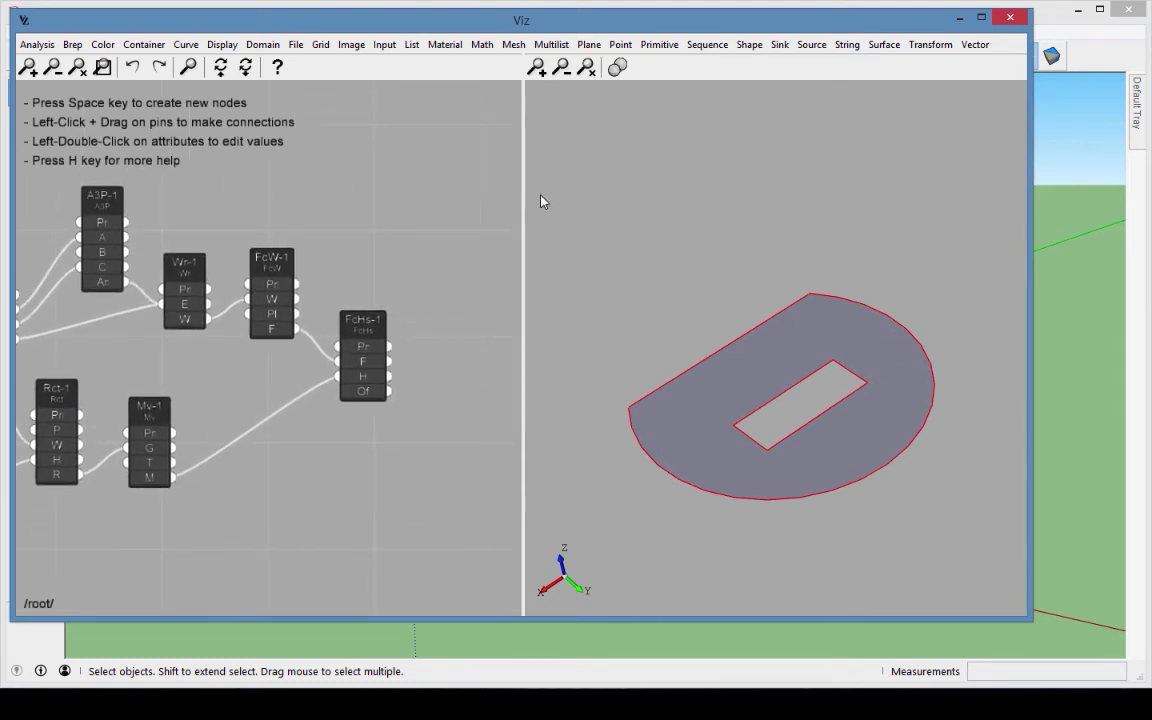
Add a Prism node and feed FcHs-1's holed face into its S pin.
click(750, 44)
click(815, 311)
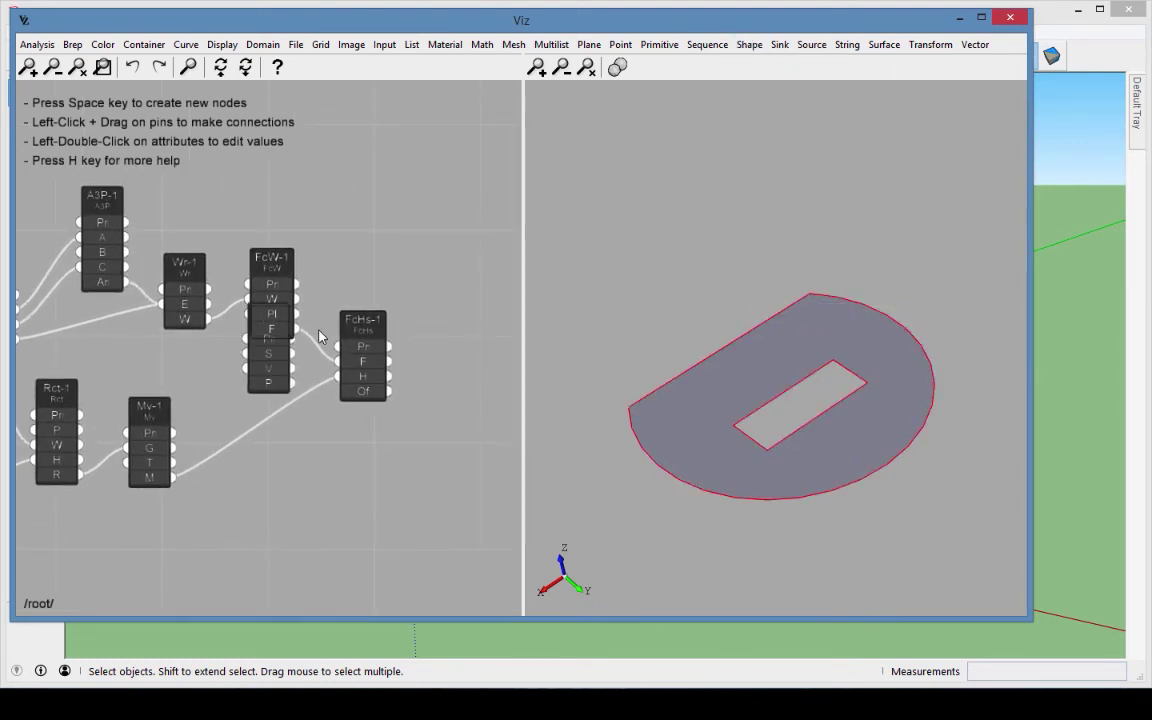
click(458, 404)
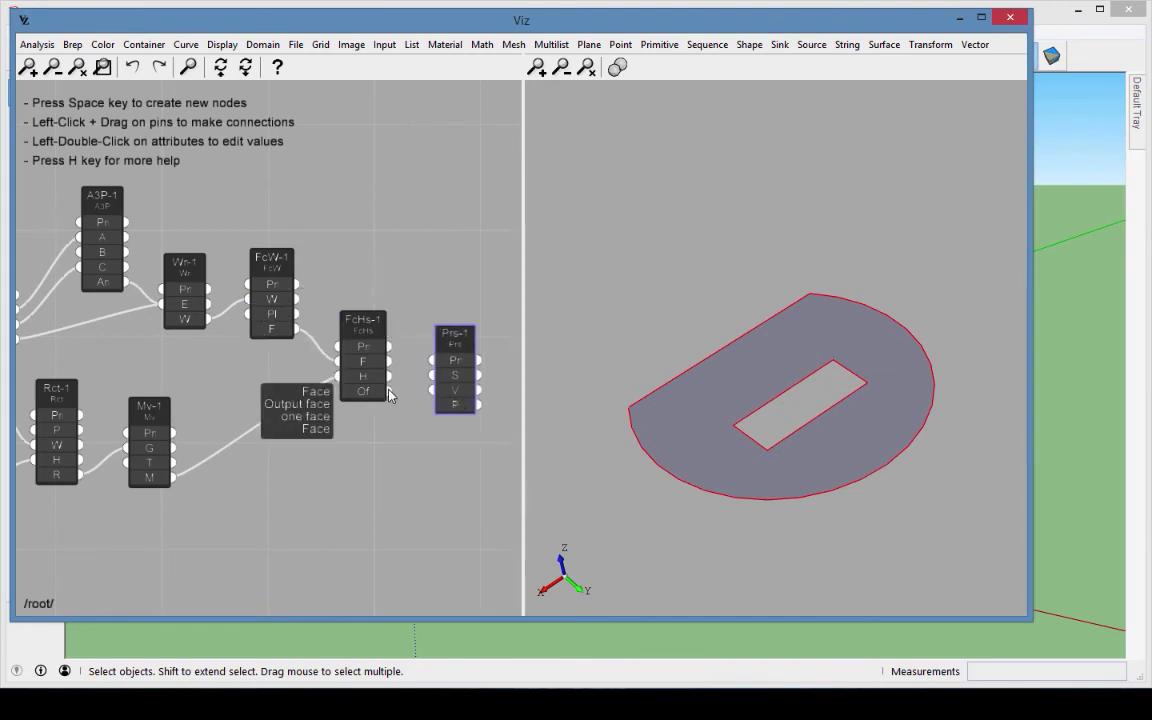
drag(390, 396, 432, 375)
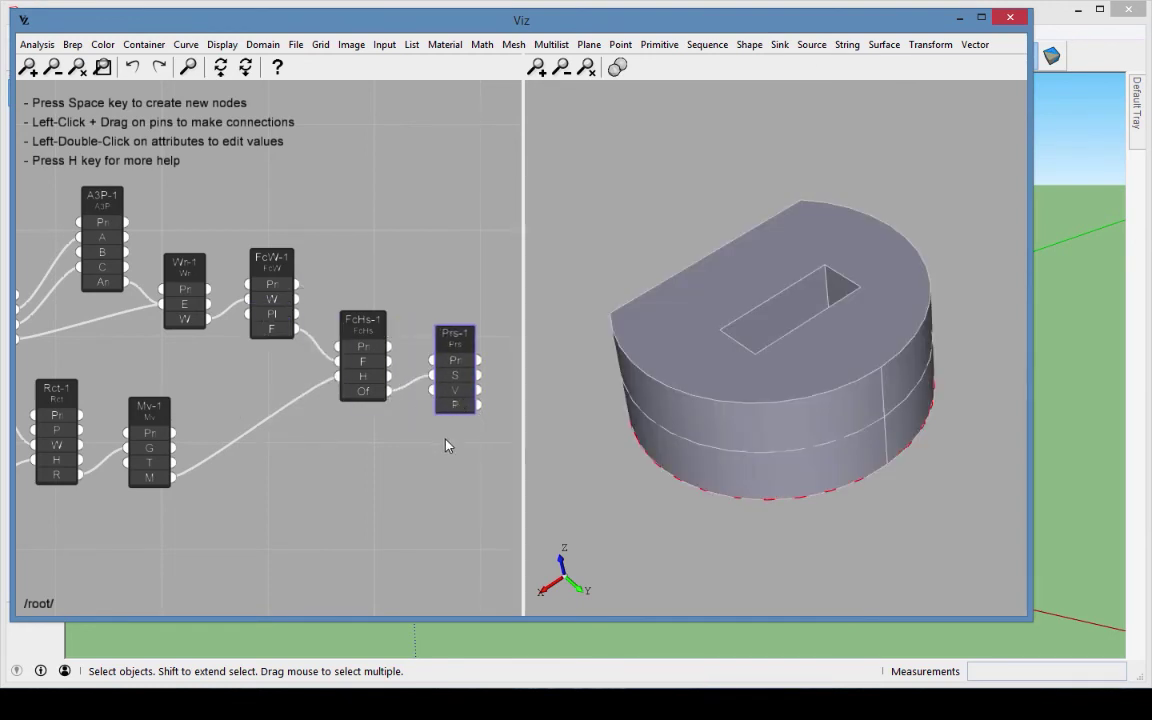
middle_drag(447, 446, 378, 419)
Add a Shell Sink node and connect the prism to it.
click(780, 44)
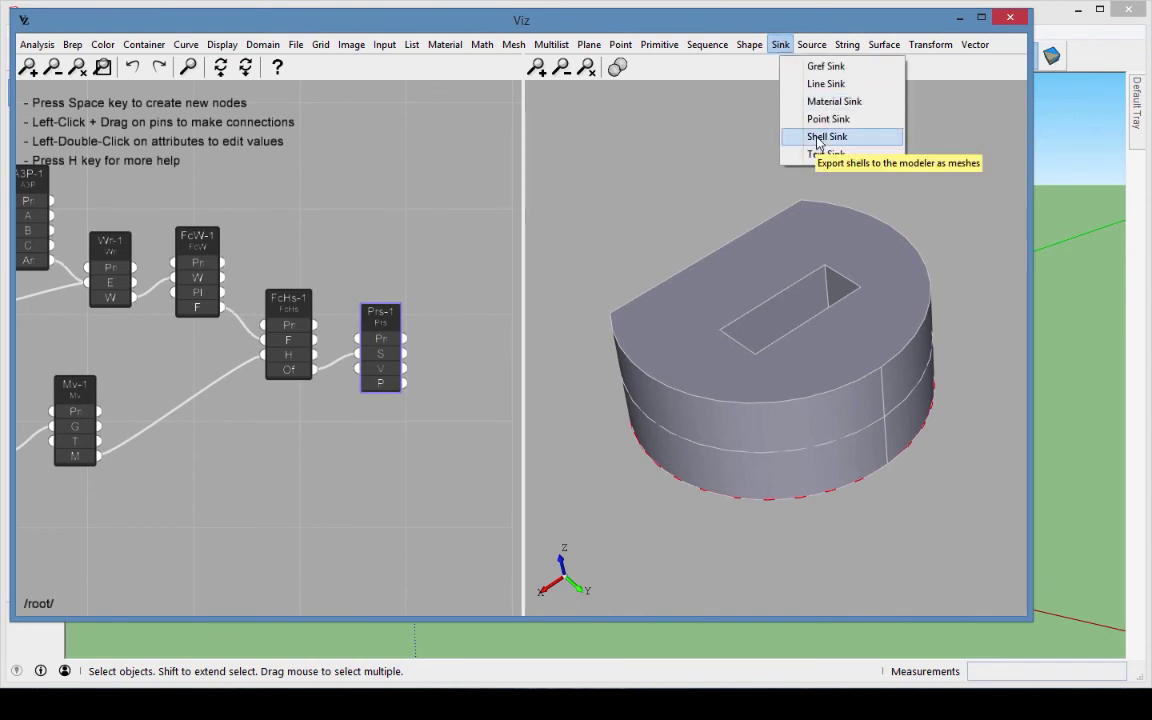
click(817, 137)
click(442, 334)
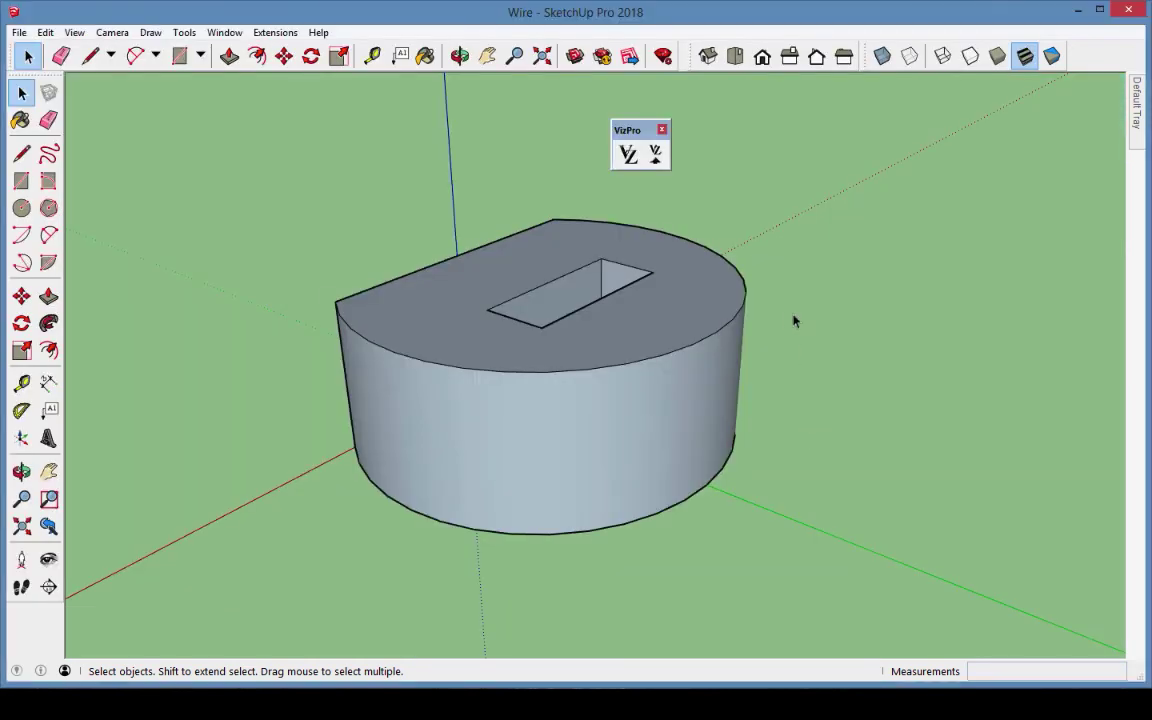
mouse_move(792, 321)
middle_down()
mouse_move(926, 481)
mouse_move(722, 558)
mouse_move(643, 468)
mouse_move(835, 503)
middle_up()
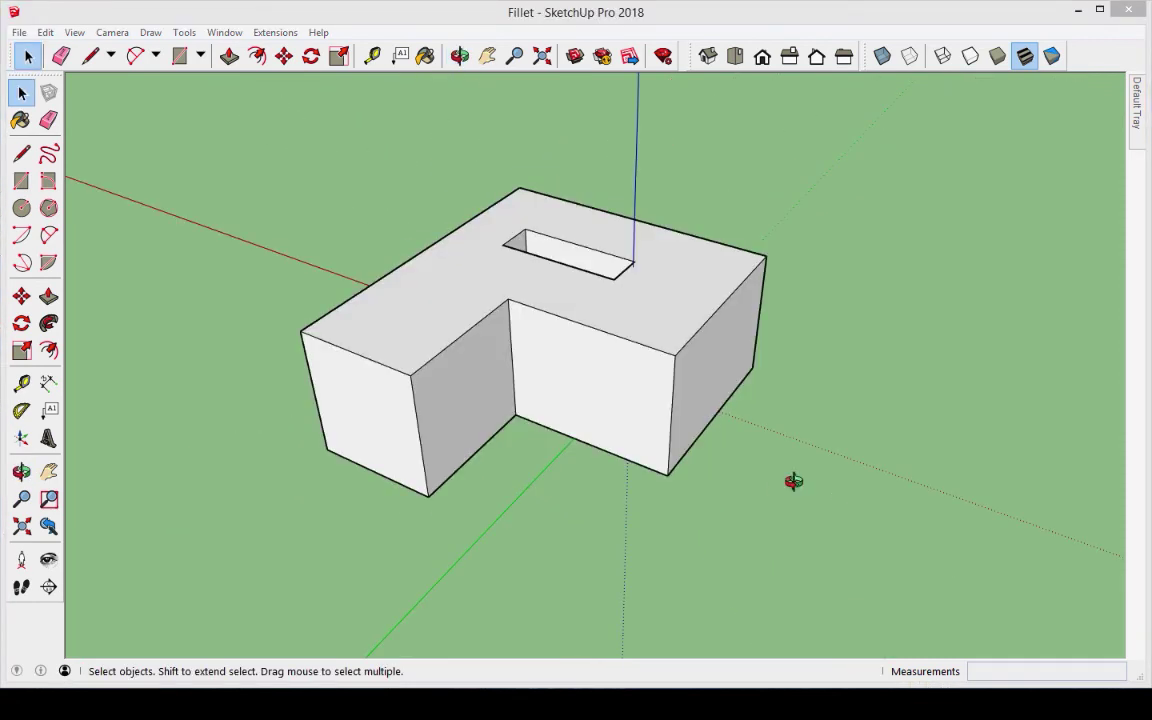
Select all of the L-shaped block with Ctrl+A and add a Brep Source node in Viz.
mouse_move(793, 481)
middle_down()
mouse_move(946, 491)
mouse_move(805, 501)
mouse_move(795, 484)
middle_up()
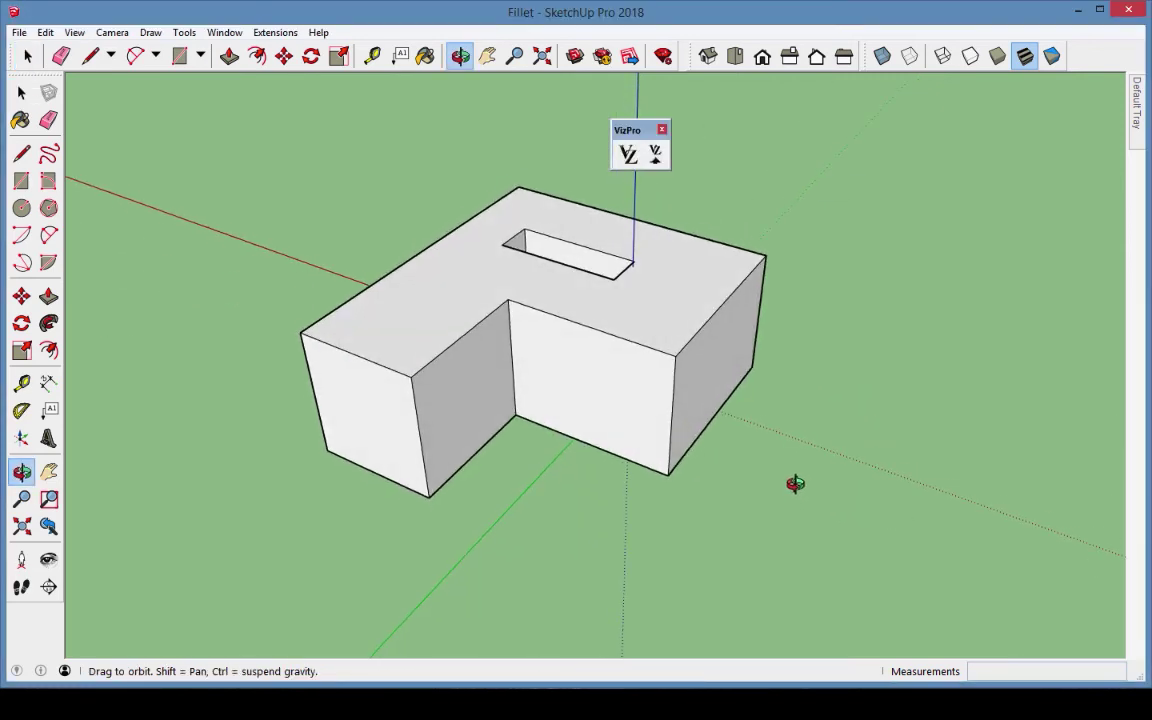
key(ctrl+a)
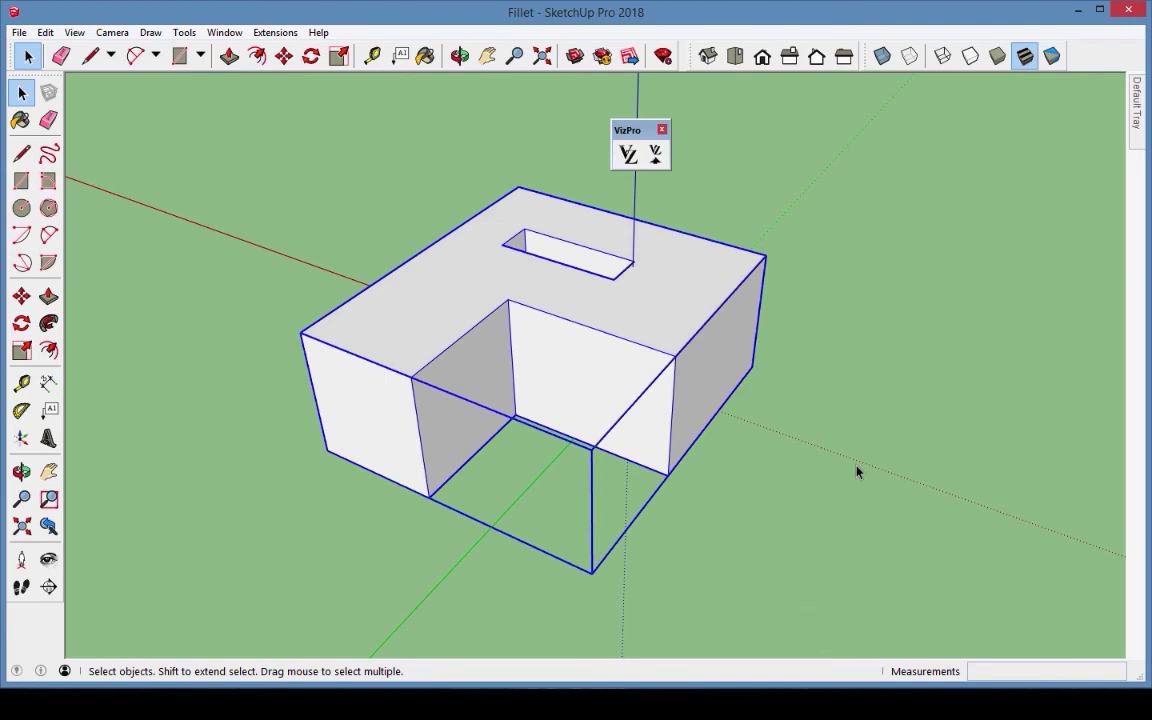
click(628, 154)
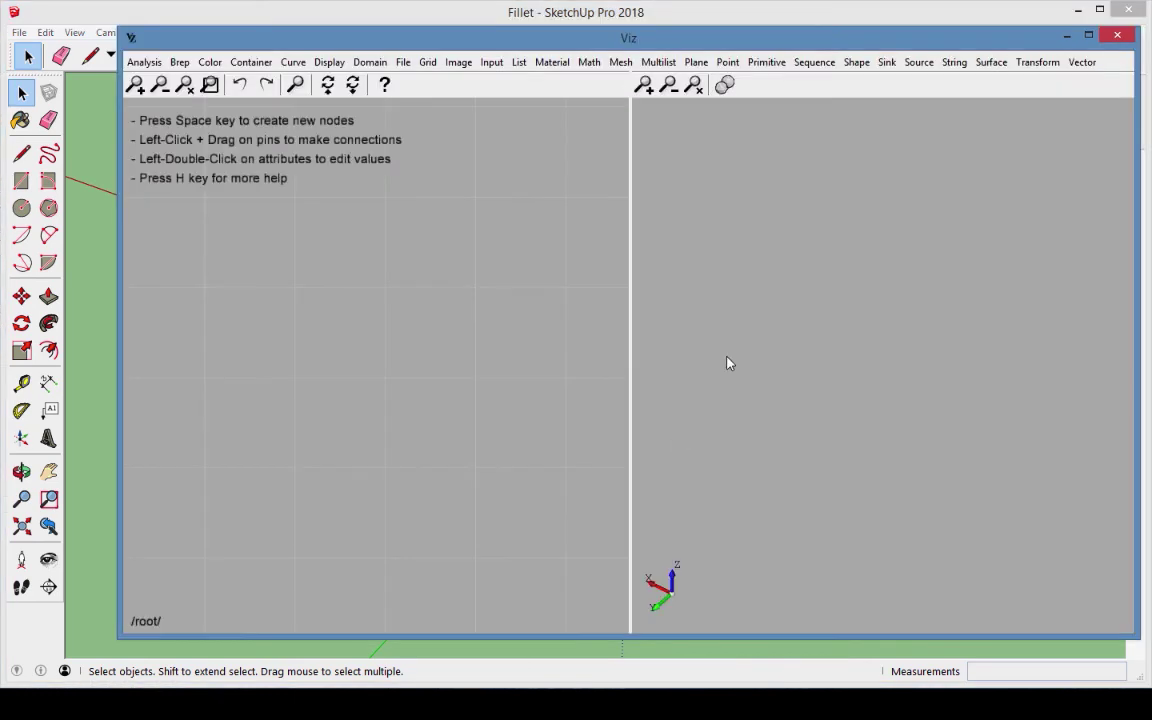
click(920, 66)
click(949, 82)
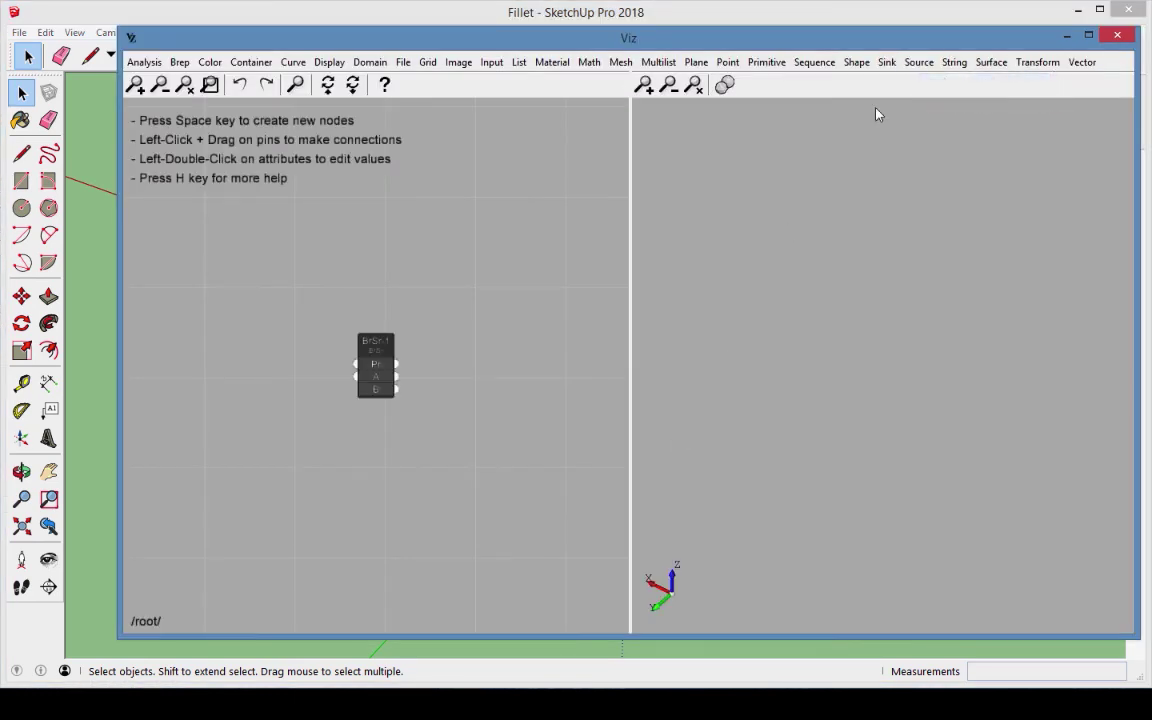
Load the selected block into source BrSr-1.
scroll(432, 384, up, 1)
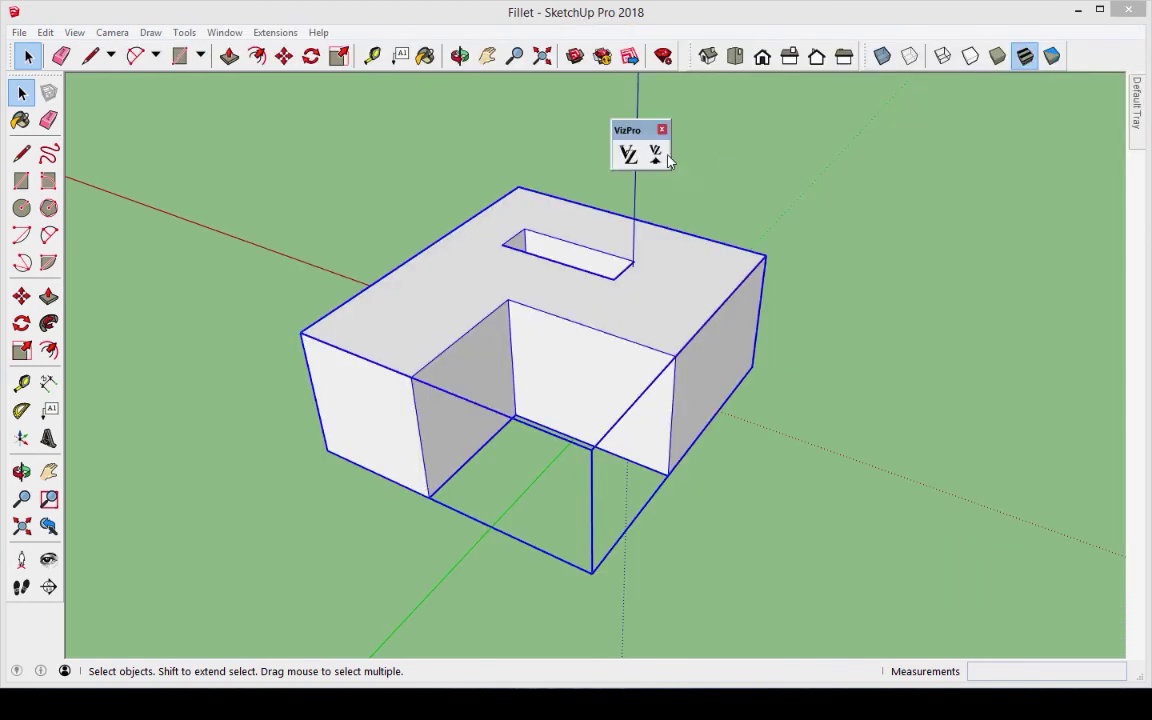
click(666, 156)
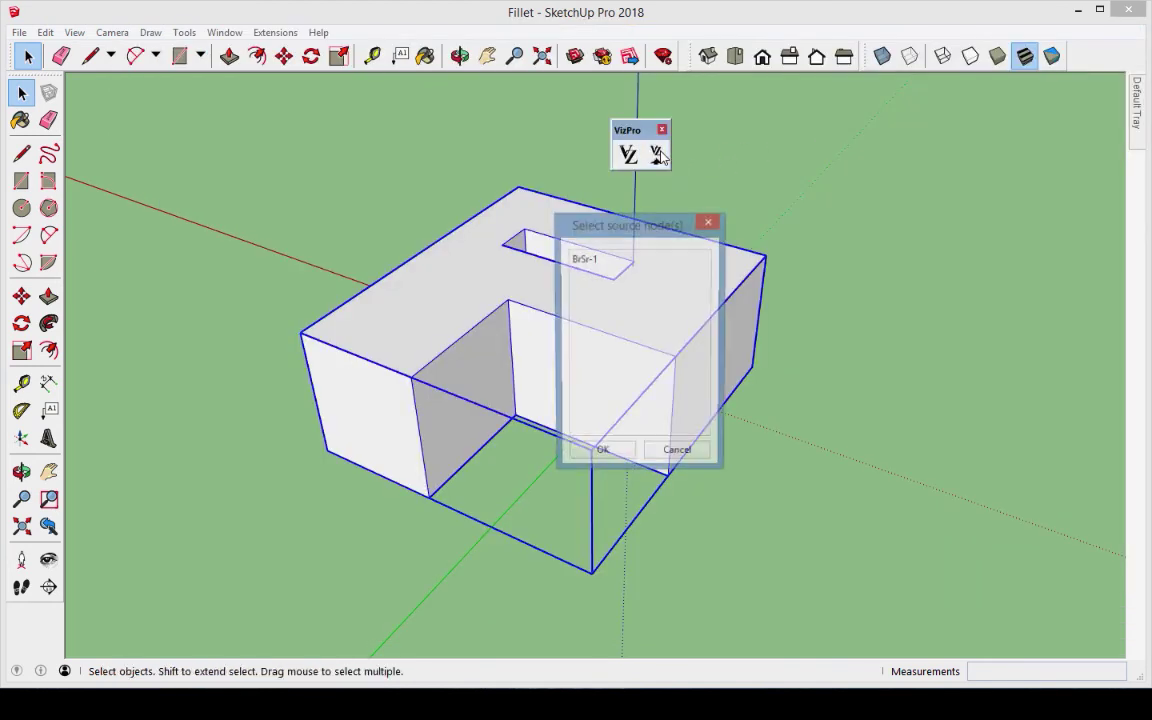
click(596, 259)
click(601, 455)
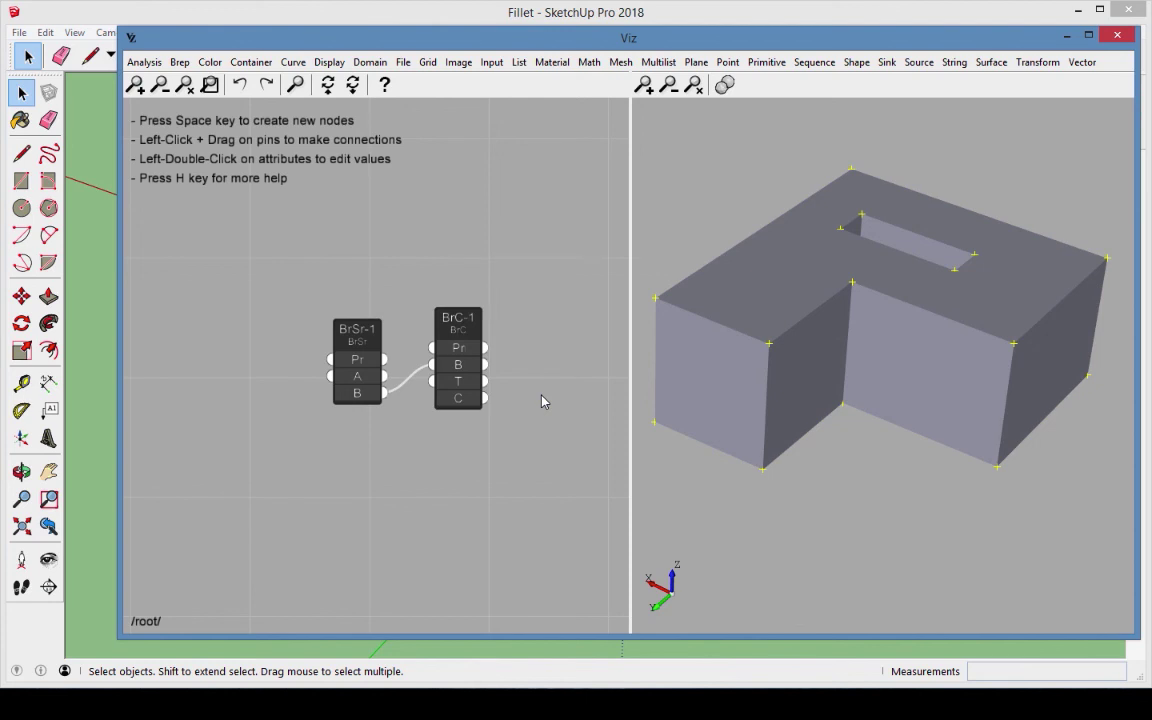
Set BrC-1's component type to Edge.
double_click(458, 381)
click(529, 391)
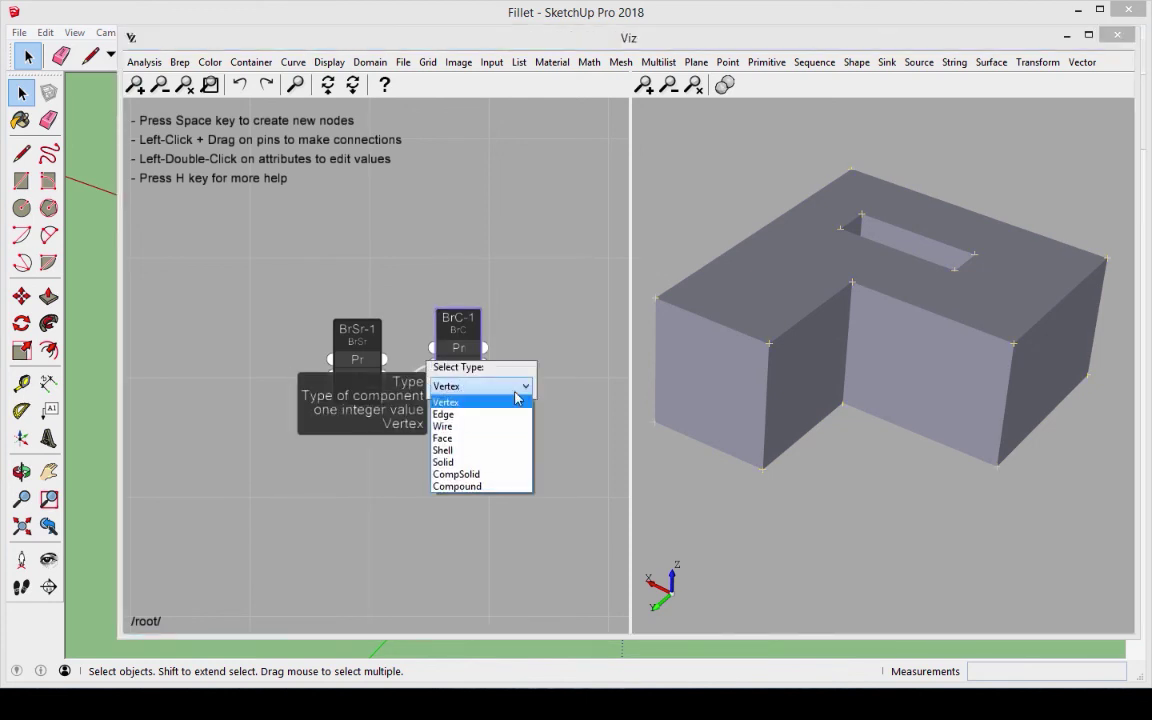
click(503, 419)
click(519, 432)
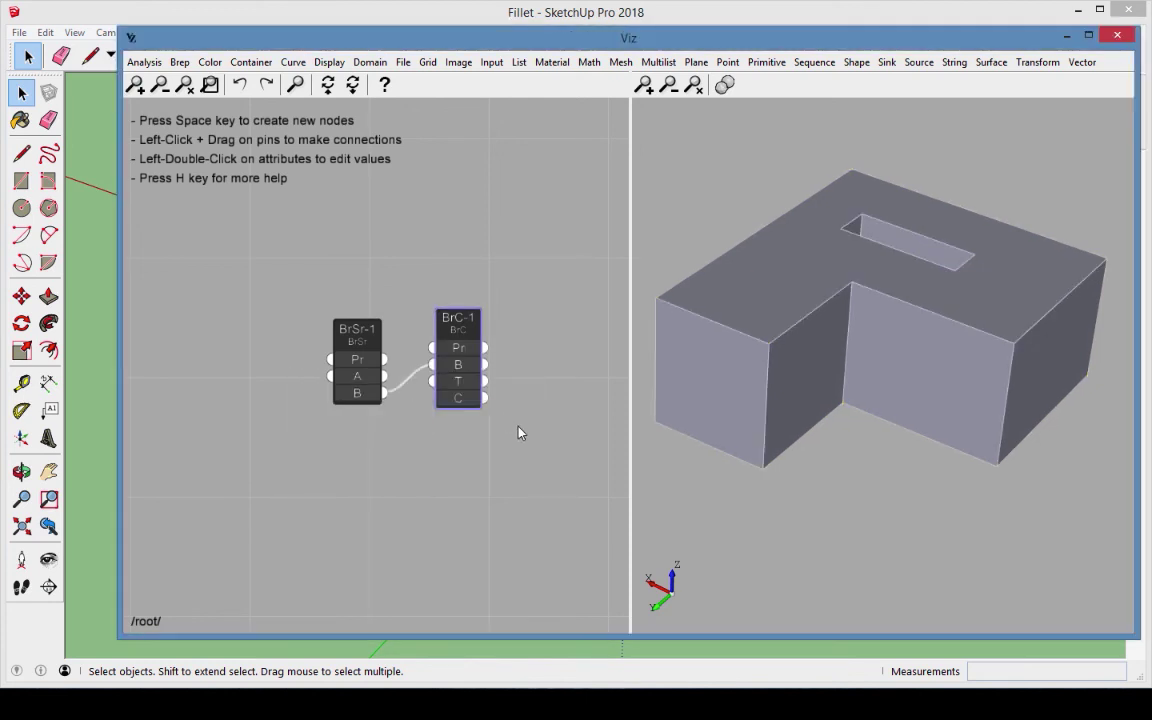
Add a Fillet node fed by the block and its edges, and turn off the source preview.
click(857, 62)
click(885, 193)
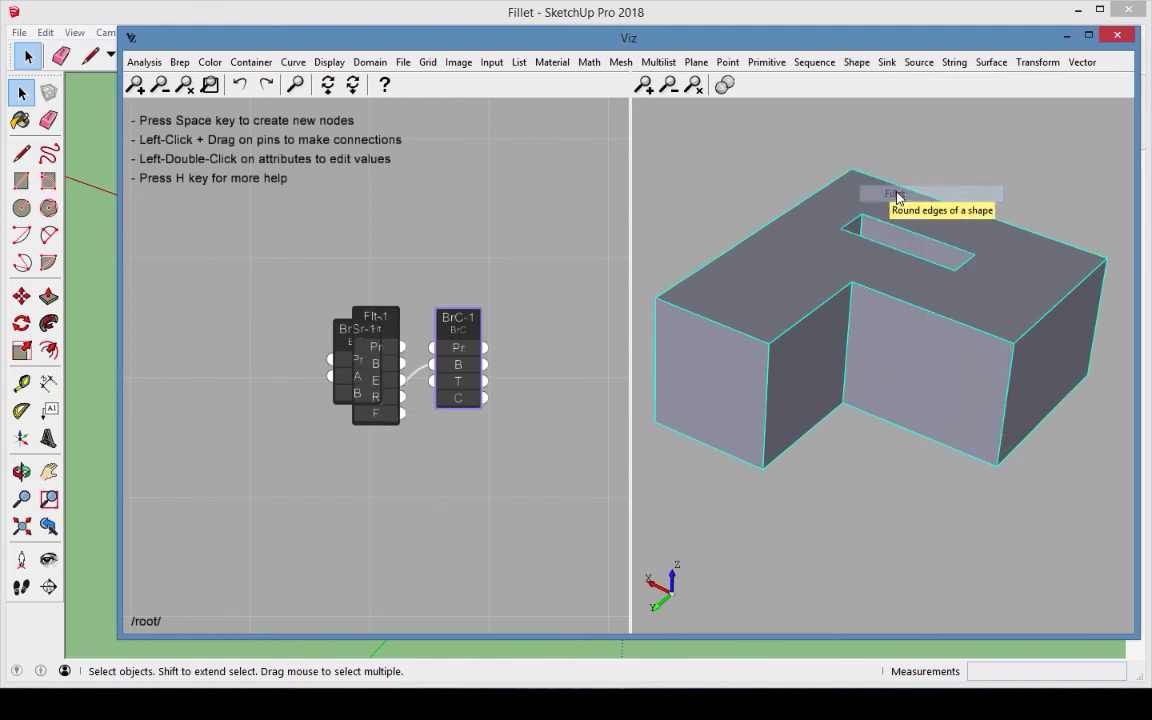
drag(379, 333, 558, 393)
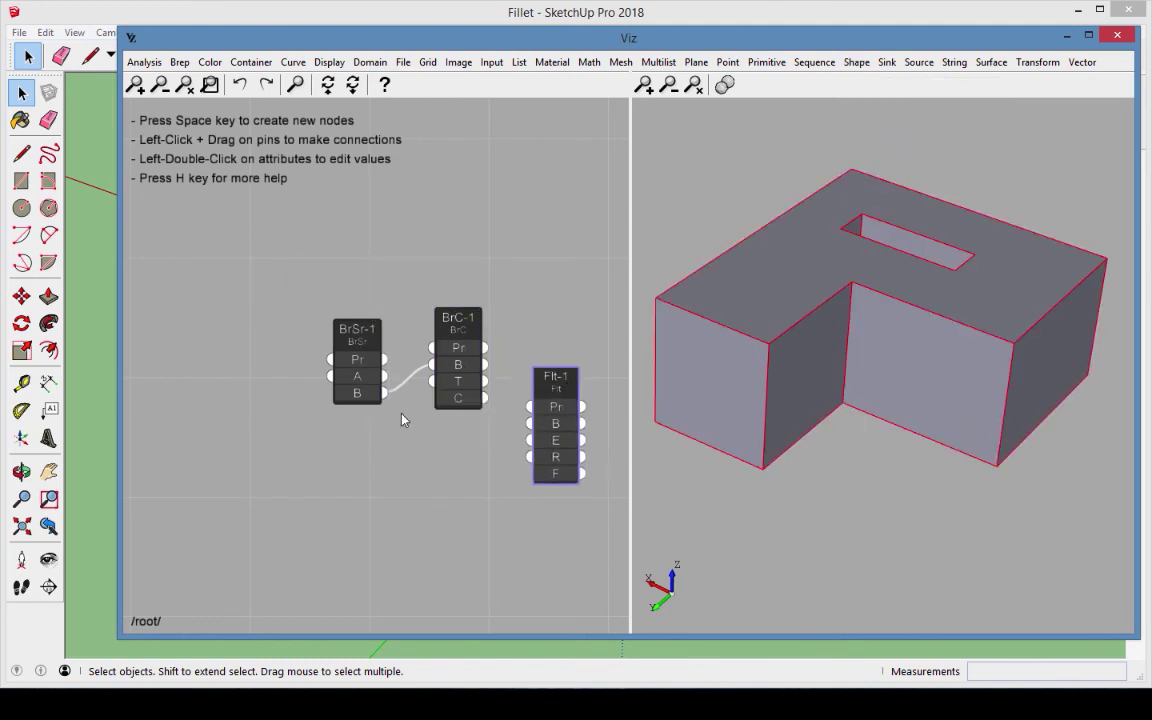
drag(381, 395, 533, 428)
drag(556, 378, 575, 400)
drag(485, 398, 548, 461)
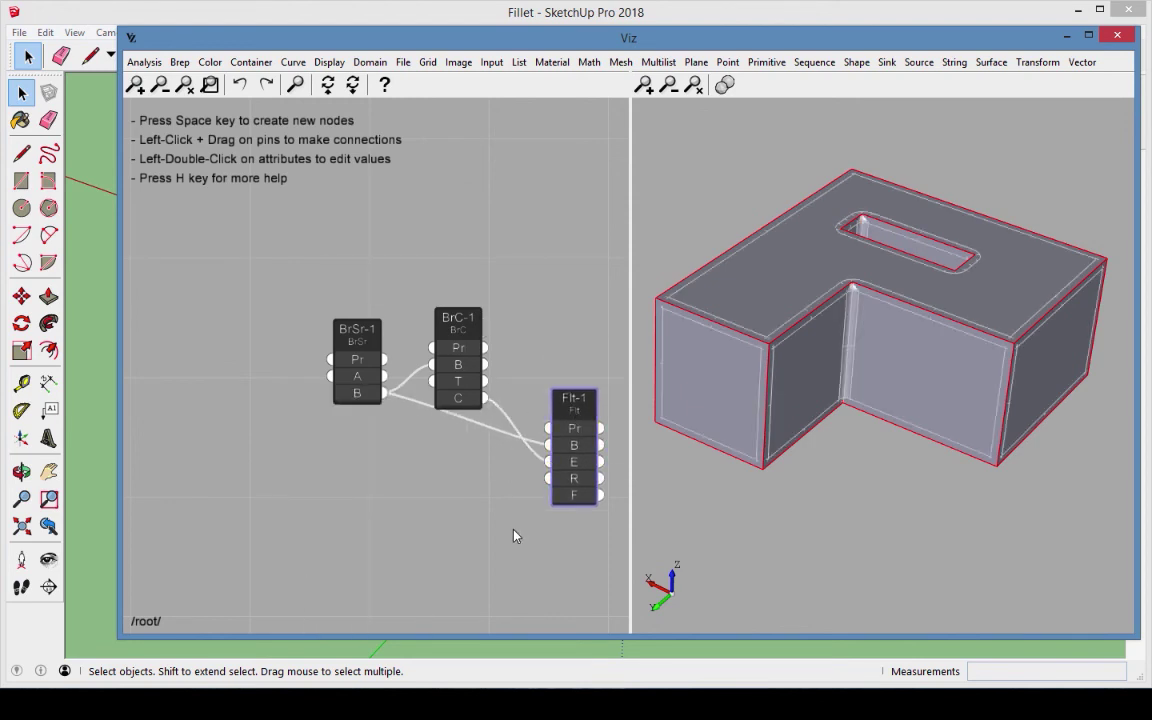
click(484, 546)
double_click(358, 361)
click(291, 520)
Drive the fillet radius with a new slider whose maximum is 0.375.
click(491, 62)
click(527, 100)
click(262, 486)
drag(262, 486, 243, 493)
drag(416, 499, 548, 478)
double_click(360, 485)
key(Tab)
key(Tab)
key(Tab)
text(0.375)
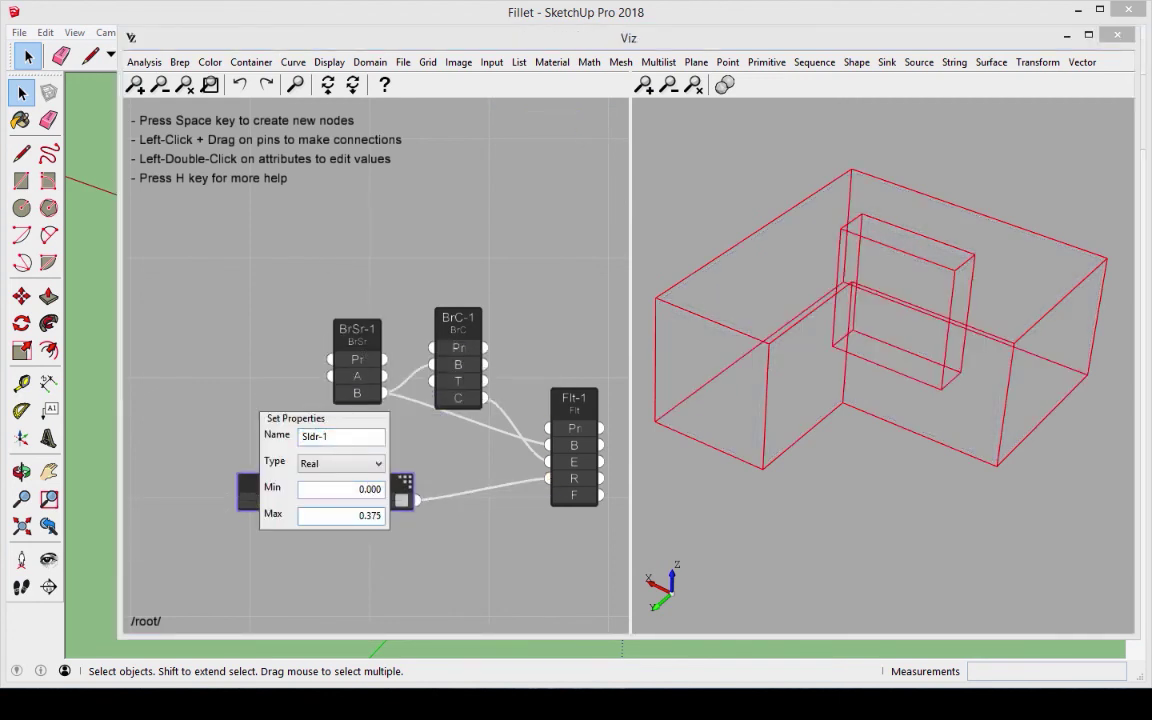
key(Tab)
click(365, 537)
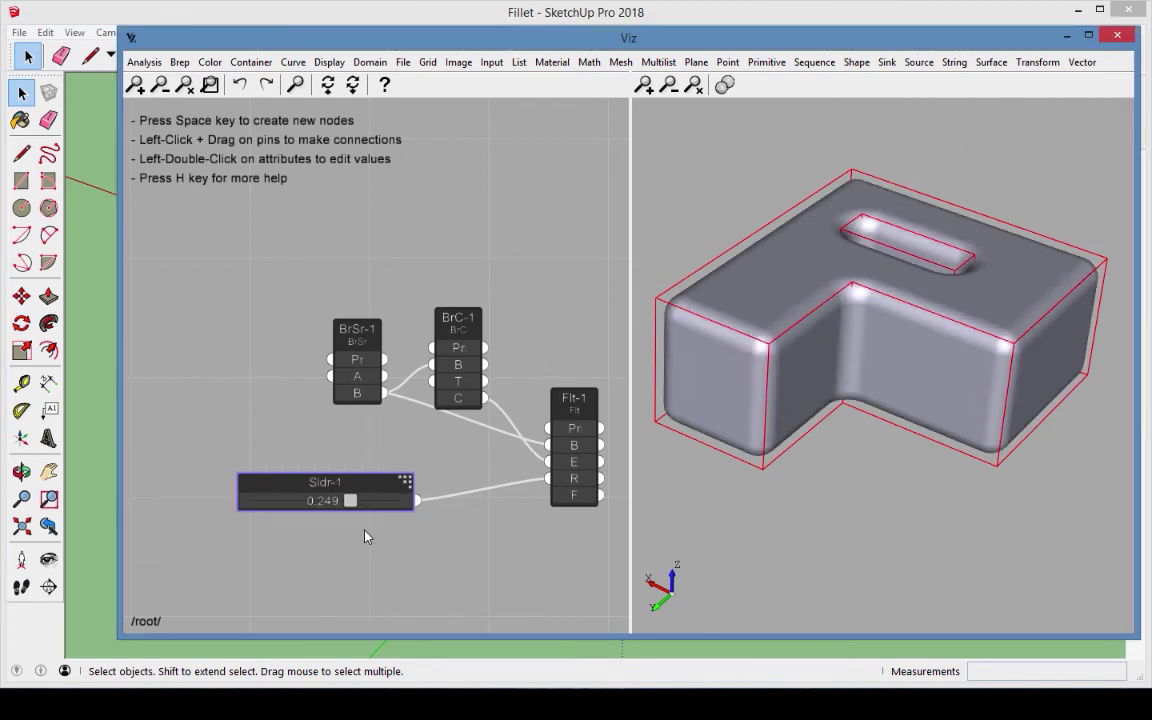